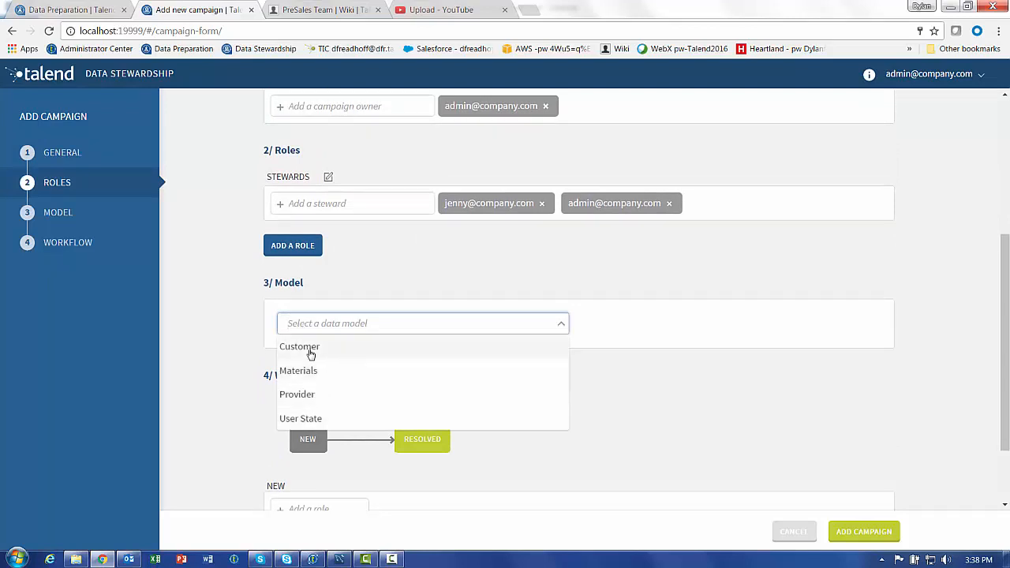
Choose the Customer model for the campaign and leave the validation step disabled
click(311, 354)
scroll(209, 374, down, 1)
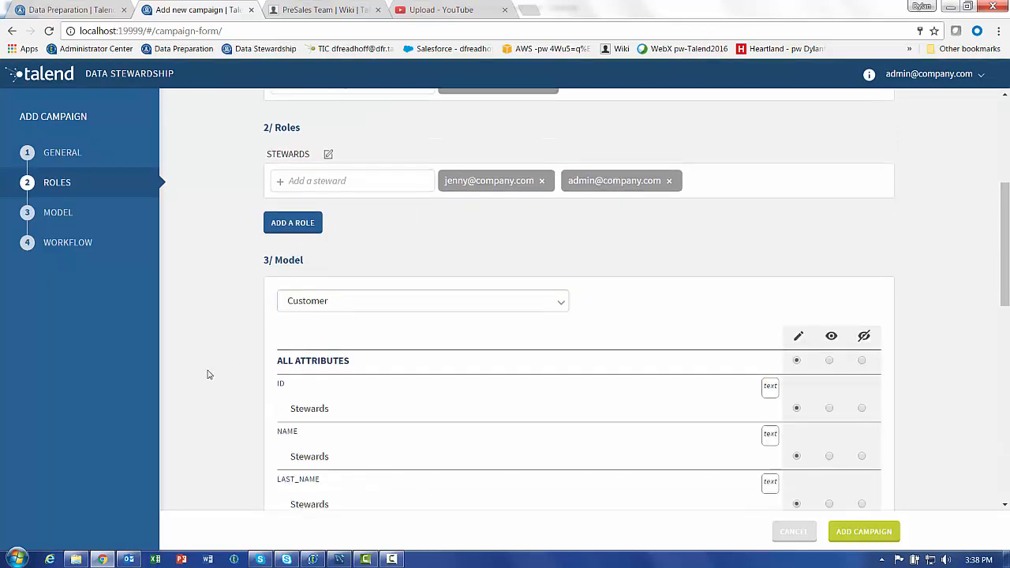
scroll(209, 375, down, 8)
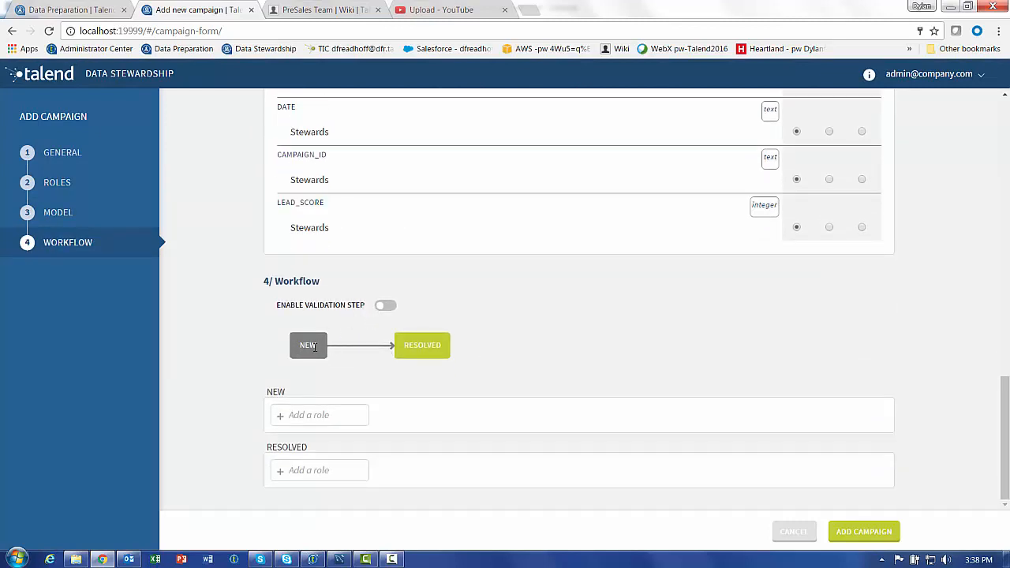
click(386, 307)
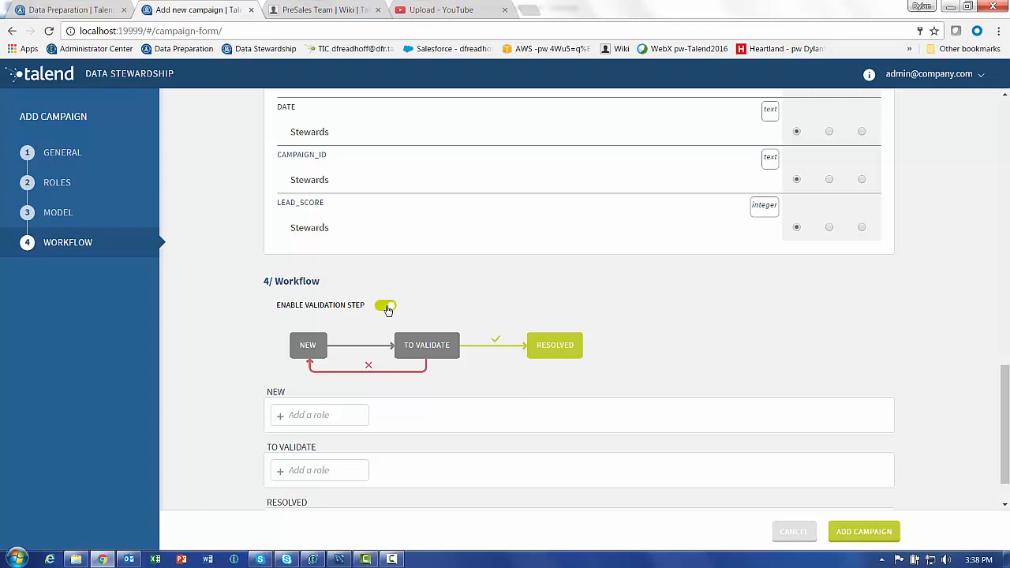
click(386, 306)
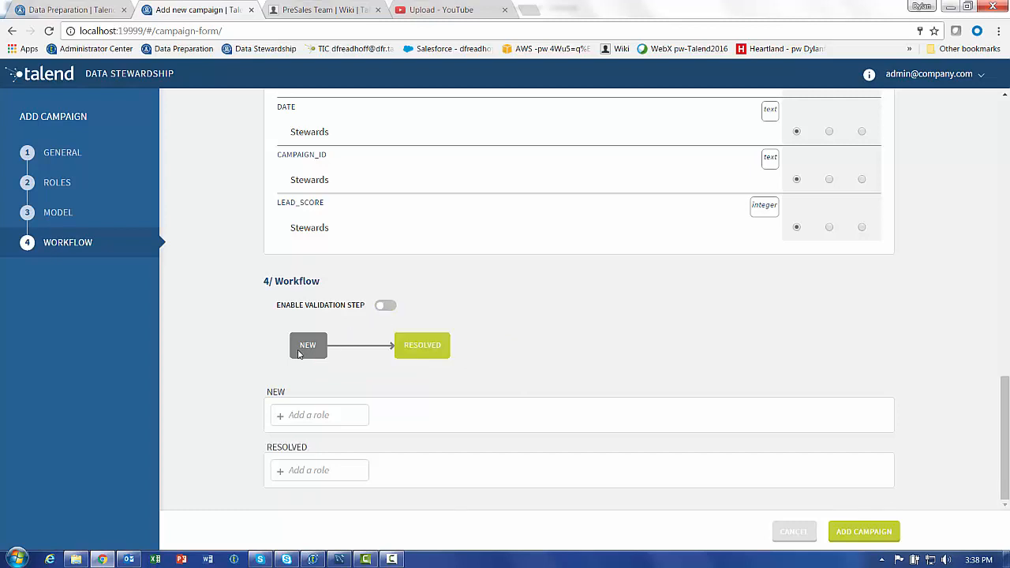
Assign Stewards to the NEW and RESOLVED states and add the campaign
click(315, 415)
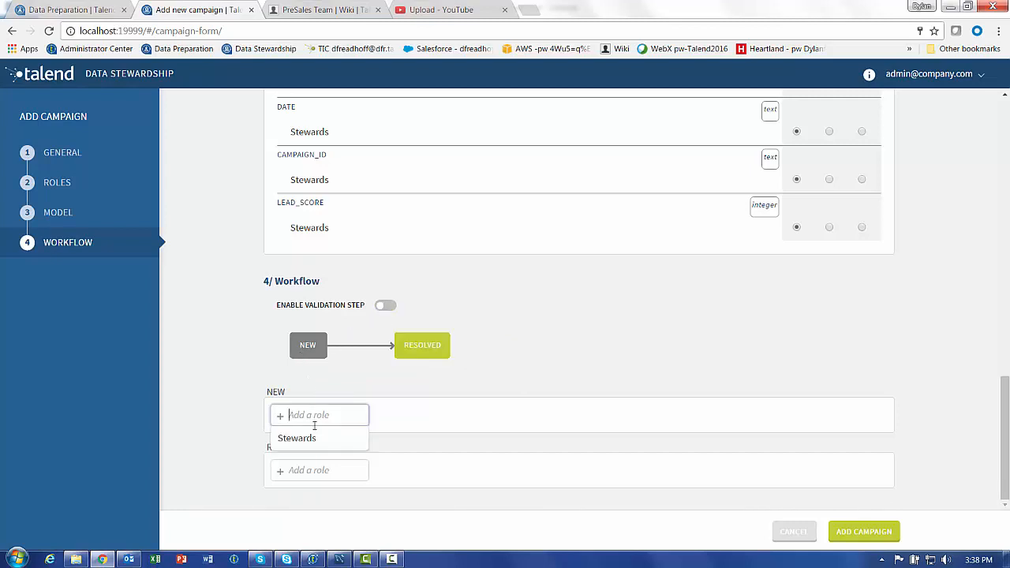
click(316, 439)
click(312, 470)
click(314, 495)
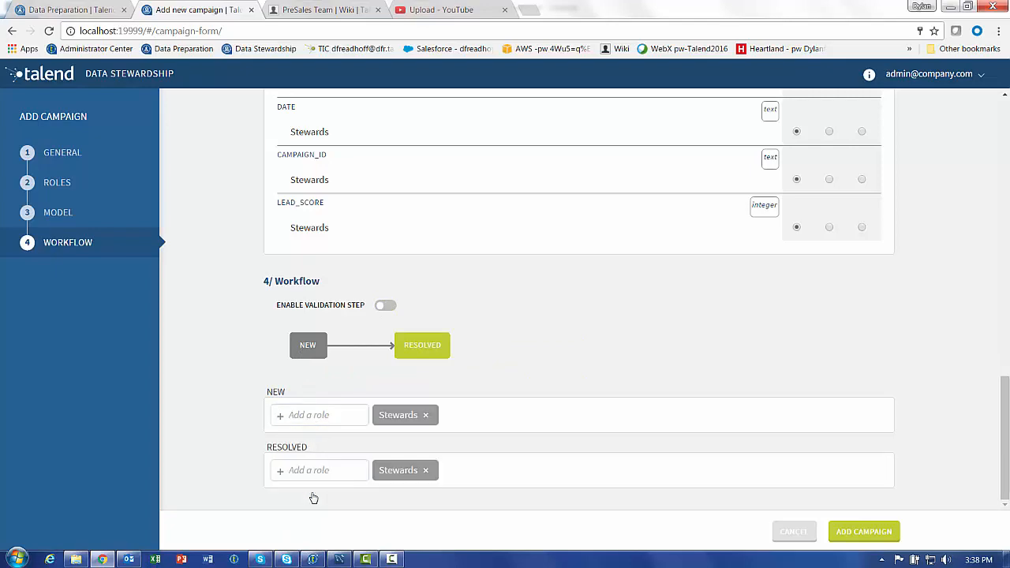
click(856, 532)
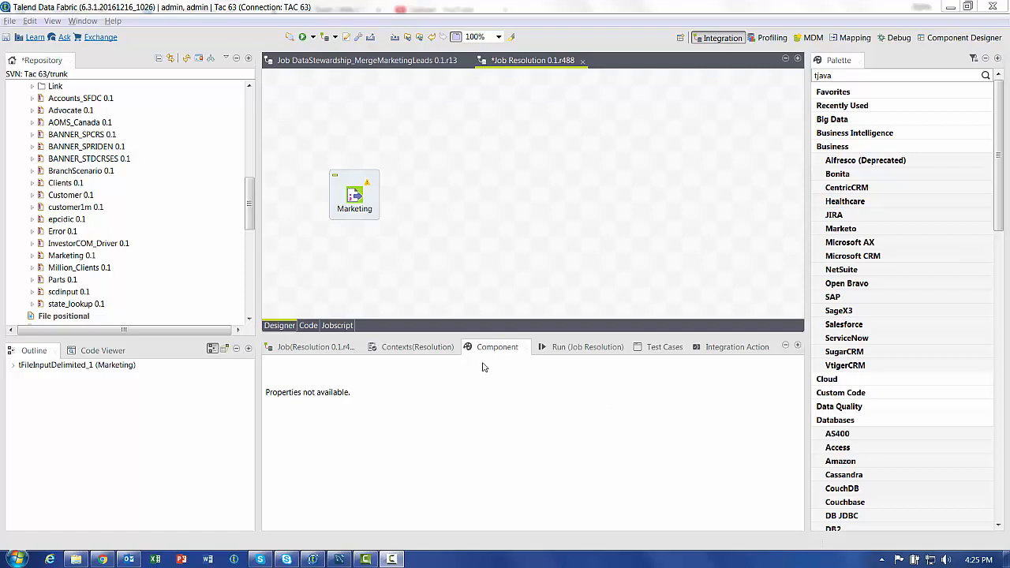
Add a tPatternCheck component with tpat and connect Marketing's main row to it
click(360, 197)
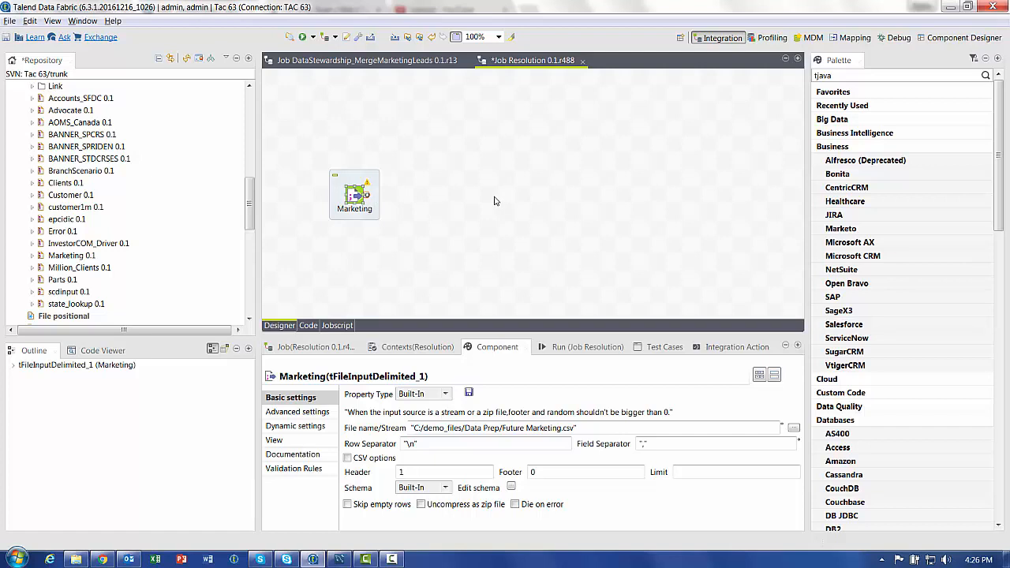
click(493, 196)
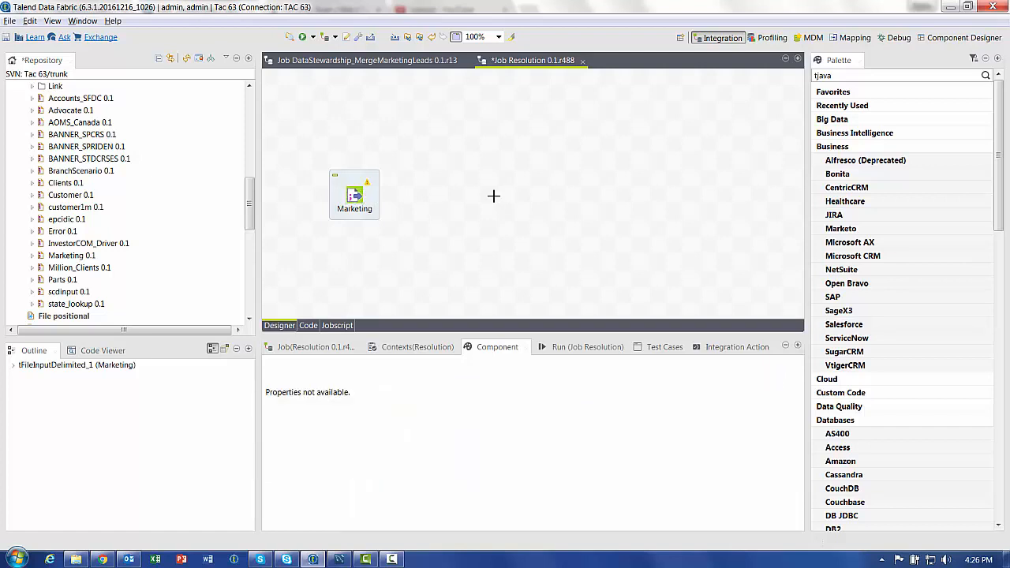
text(tpat)
key(Return)
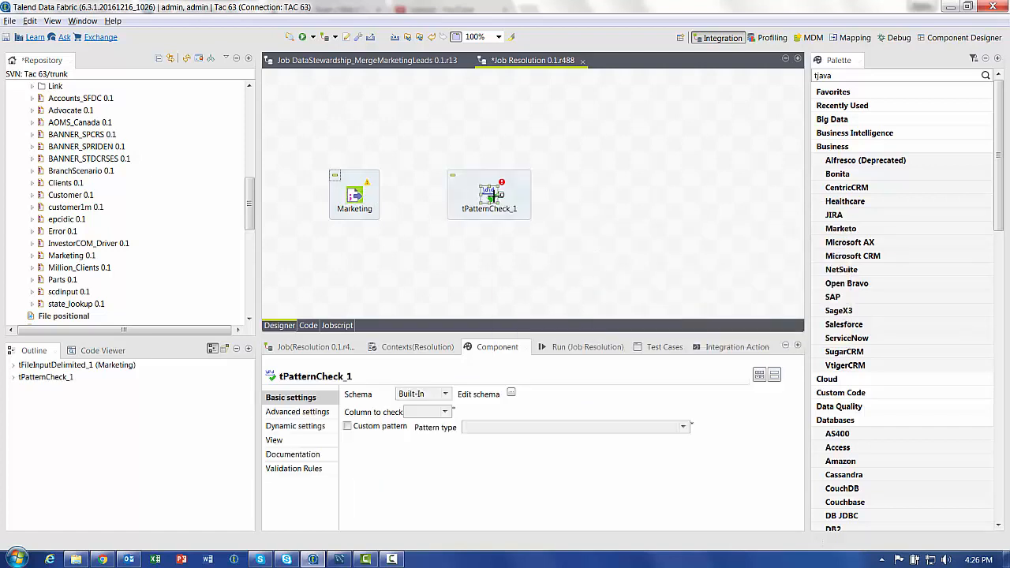
click(357, 198)
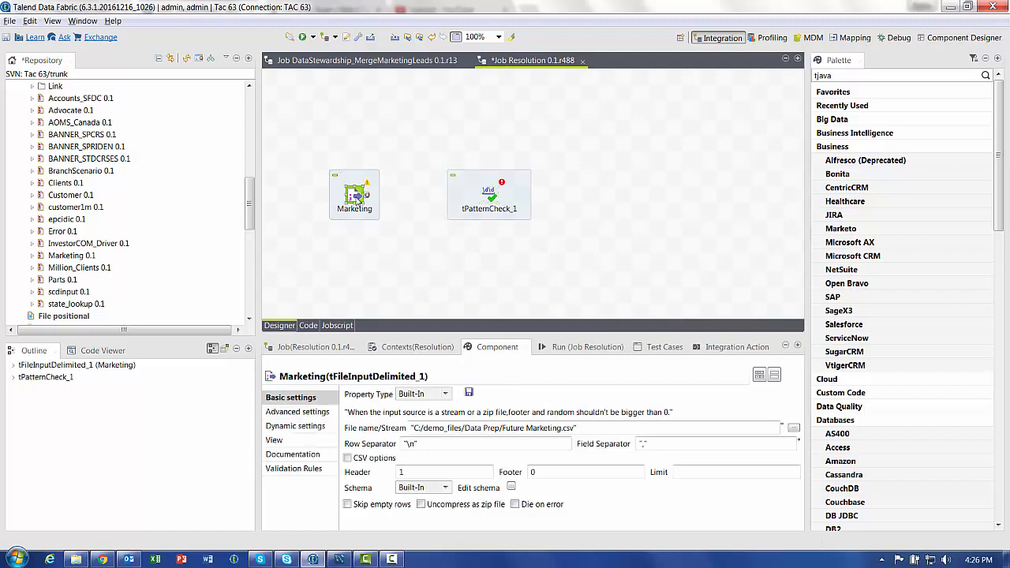
drag(365, 199, 493, 198)
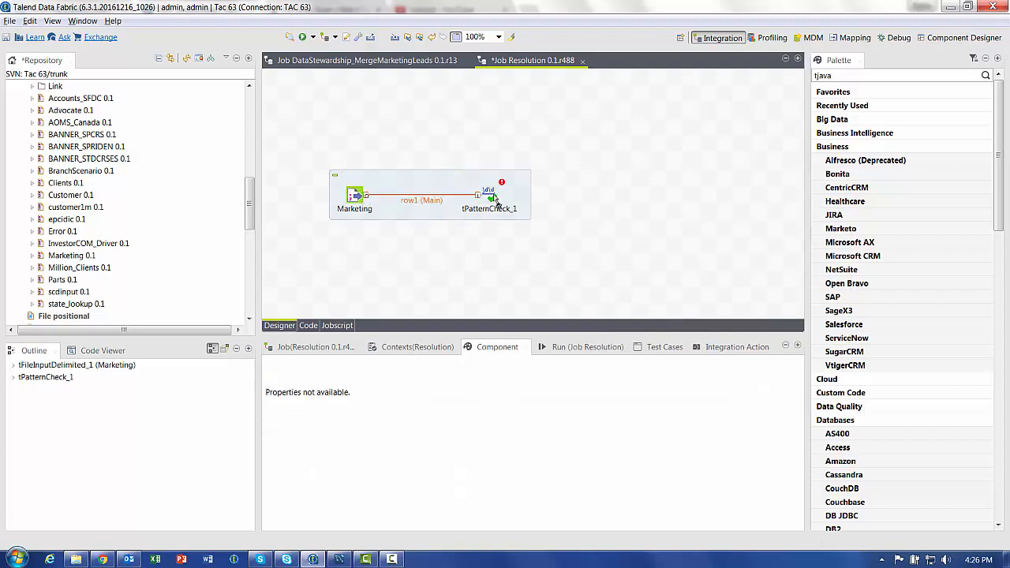
Set tPatternCheck_1 to check the email column against /Regex/internet/Email Address
click(495, 197)
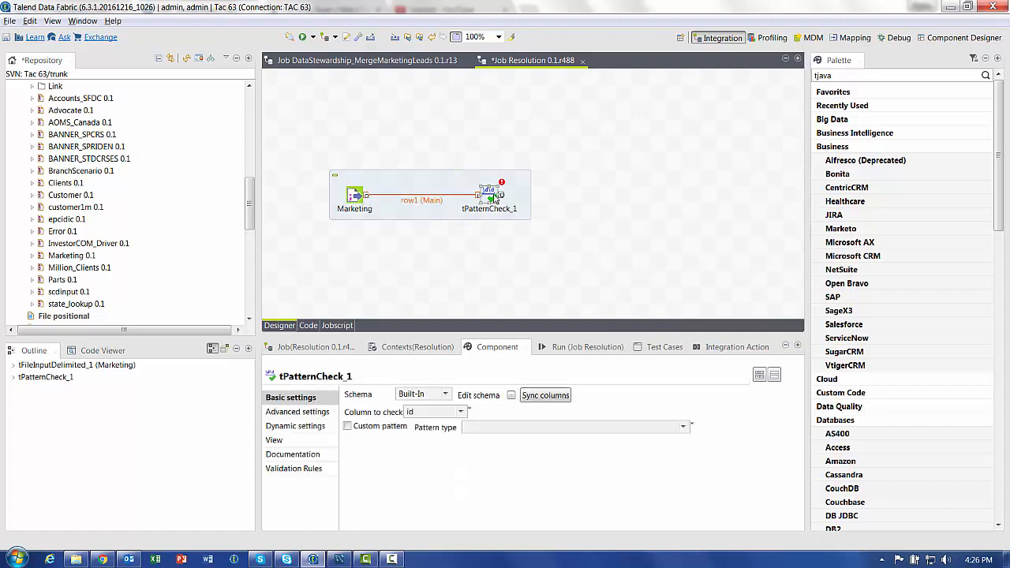
click(463, 413)
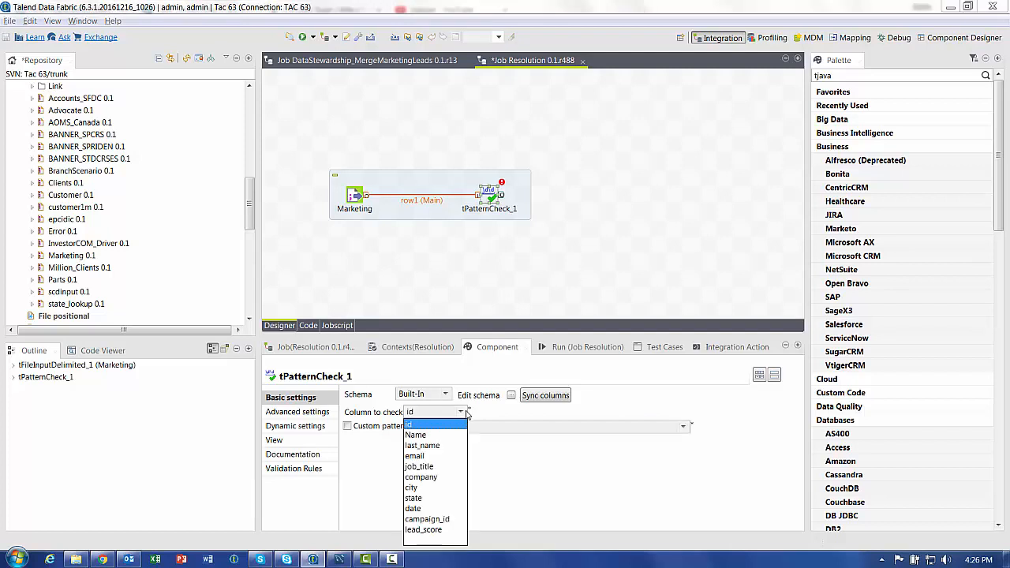
click(429, 458)
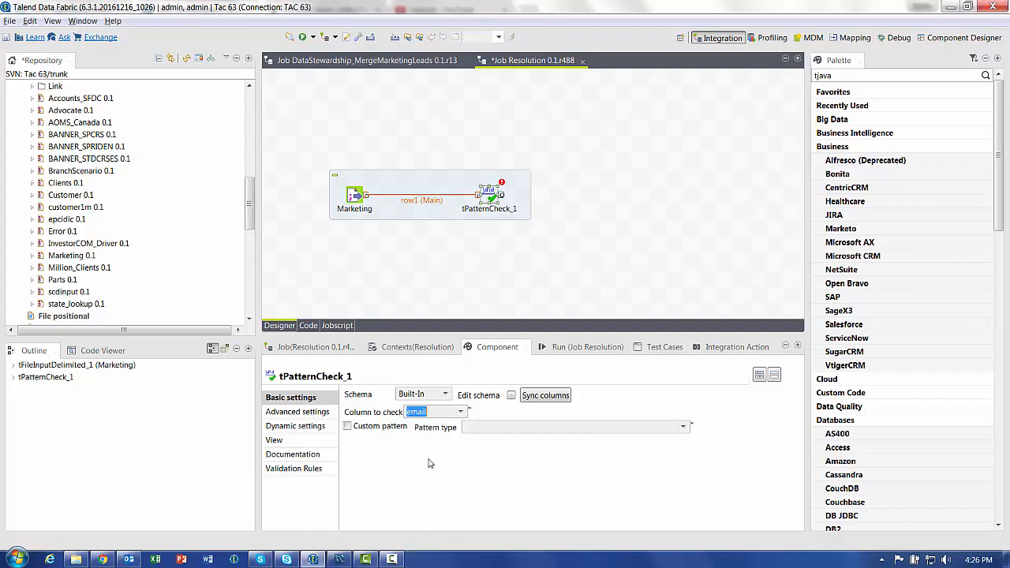
click(683, 427)
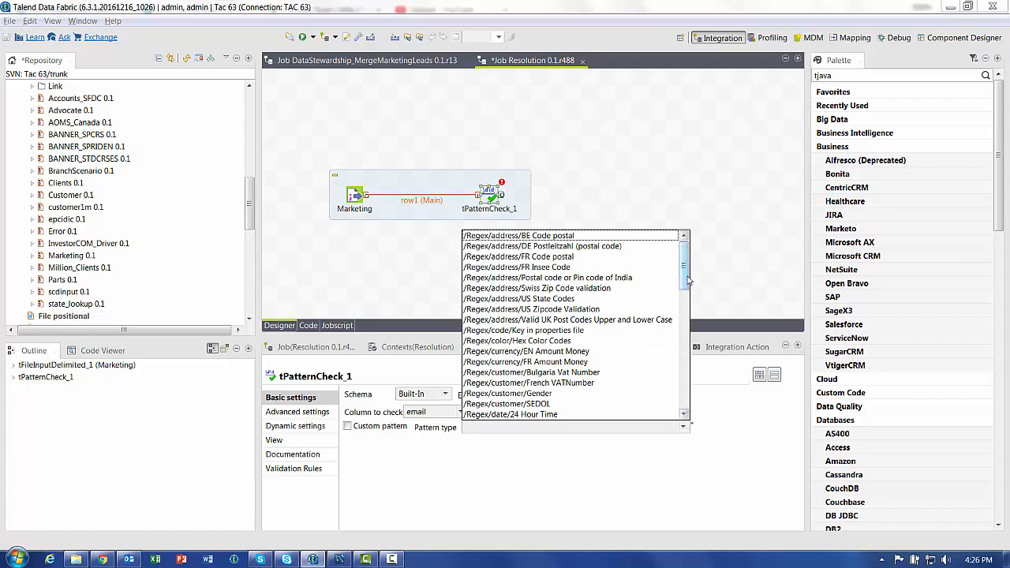
scroll(602, 347, down, 4)
click(527, 363)
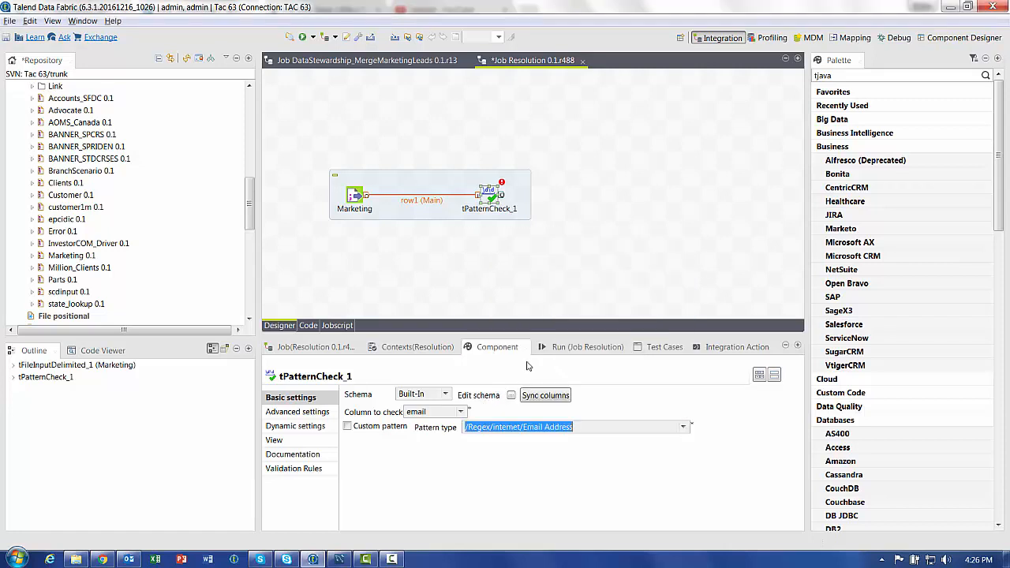
Draw a Matching Data link from tPatternCheck_1 ending in a new tLogRow component
right_click(492, 192)
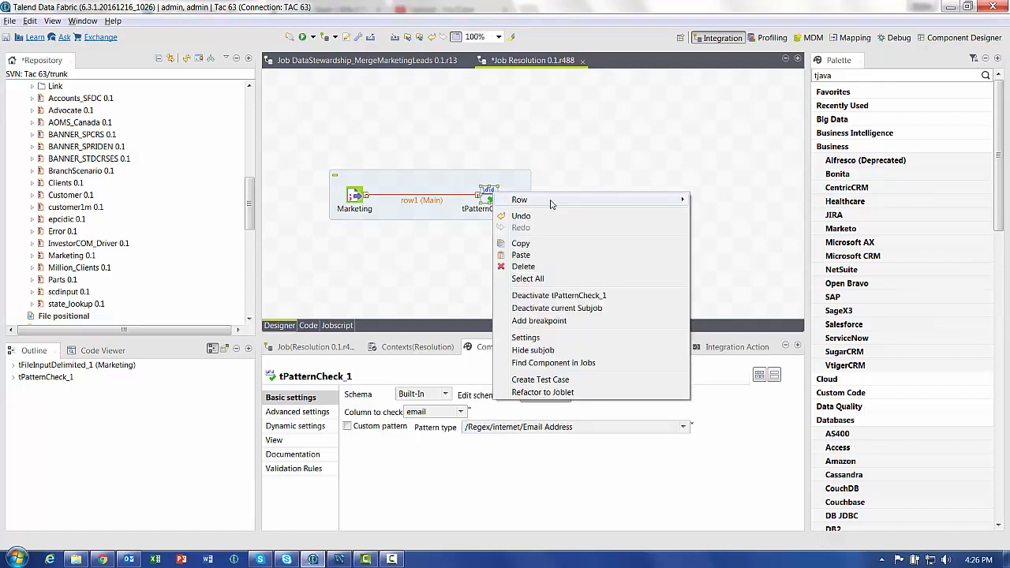
mouse_move(552, 203)
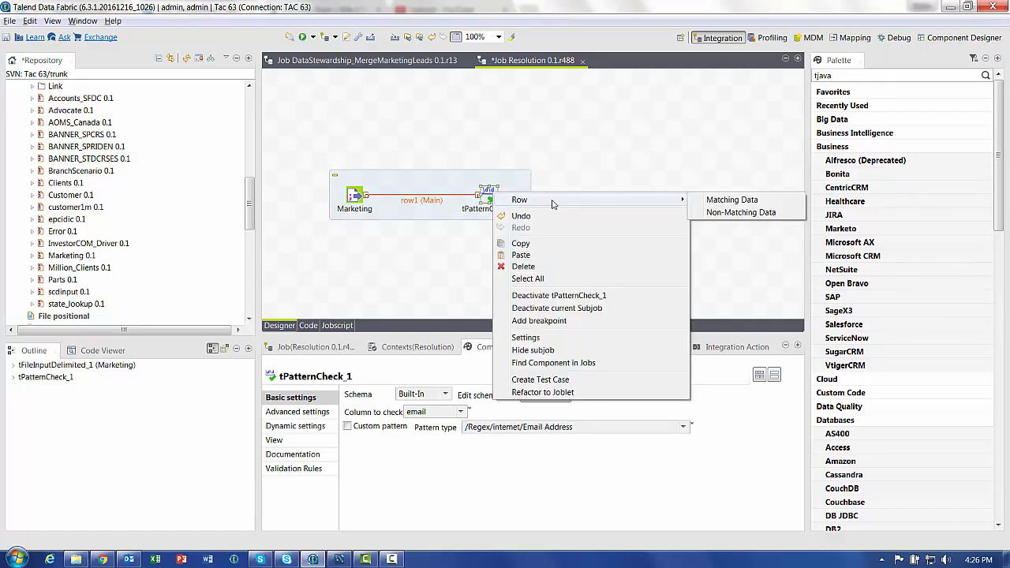
click(718, 205)
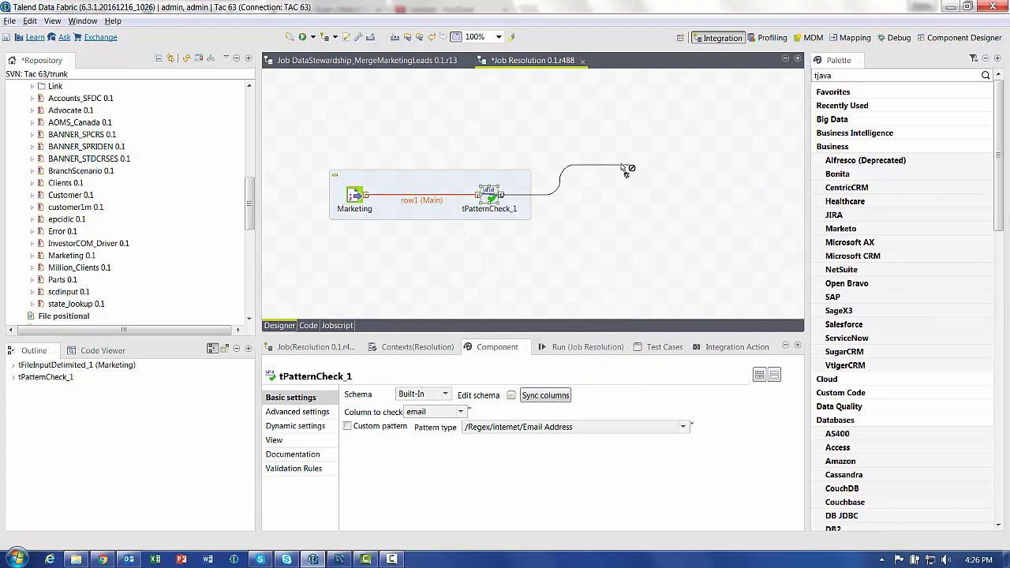
click(616, 167)
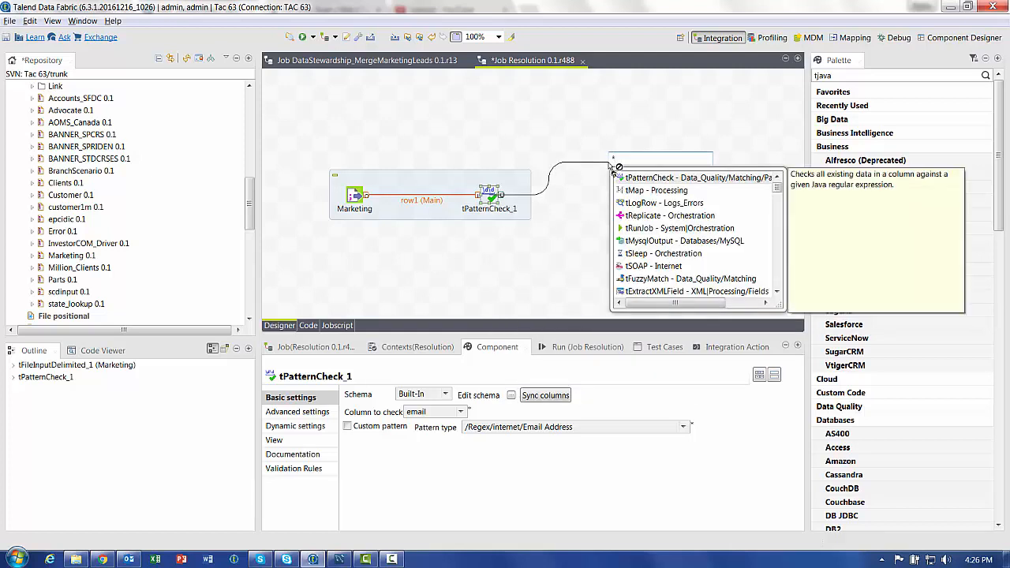
text(tlo)
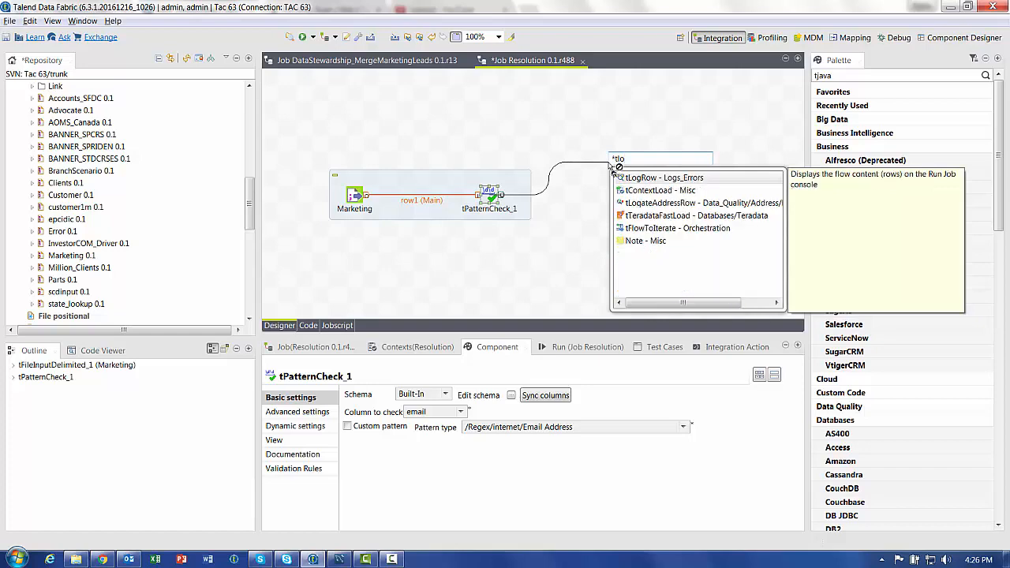
key(Return)
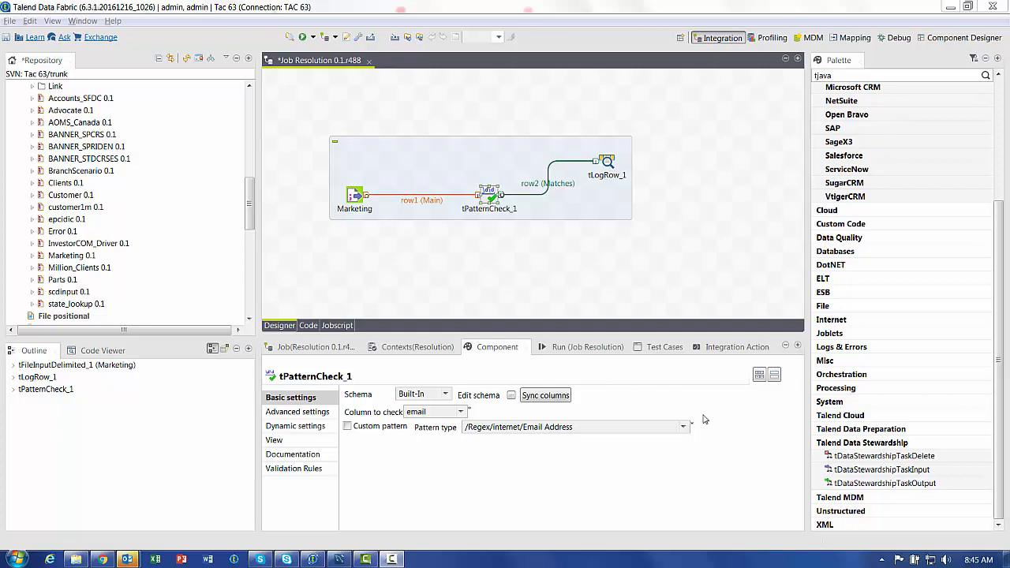
Drag a tDataStewardshipTaskOutput component from the Palette onto the job
click(918, 457)
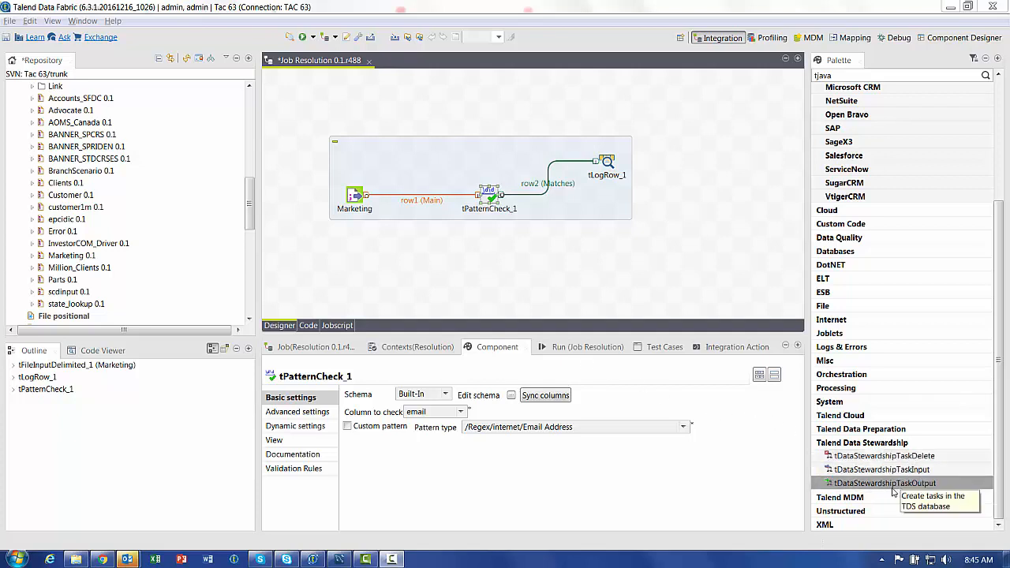
drag(896, 487, 603, 246)
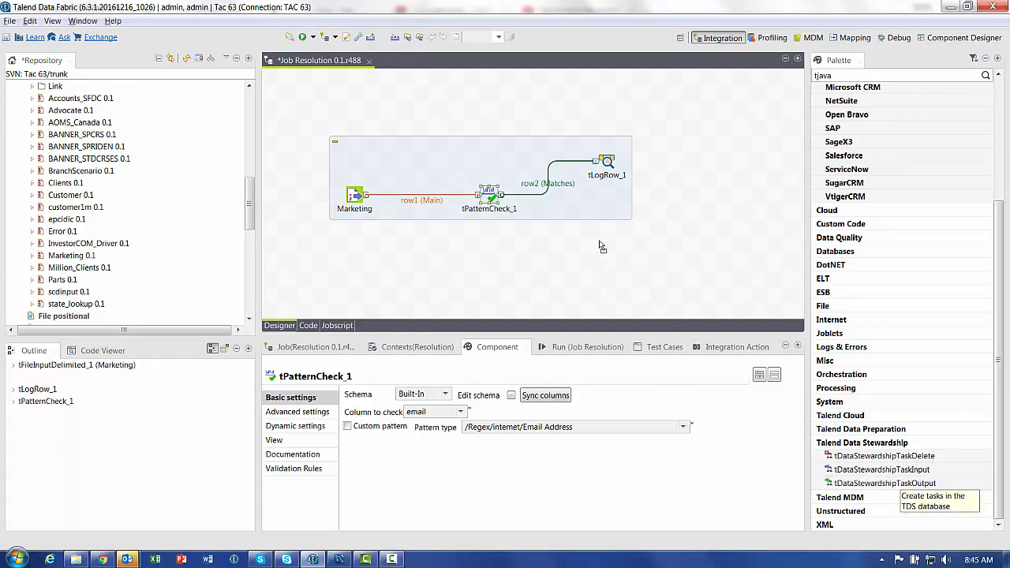
click(500, 198)
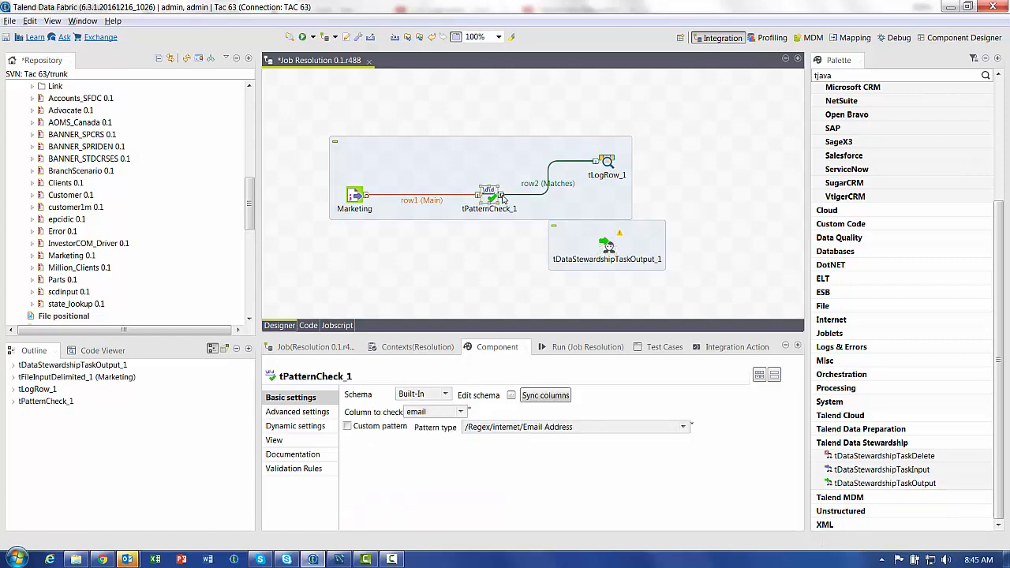
Link tPatternCheck_1's Non-Matching Data rows to tDataStewardshipTaskOutput_1 and show its settings
right_click(500, 197)
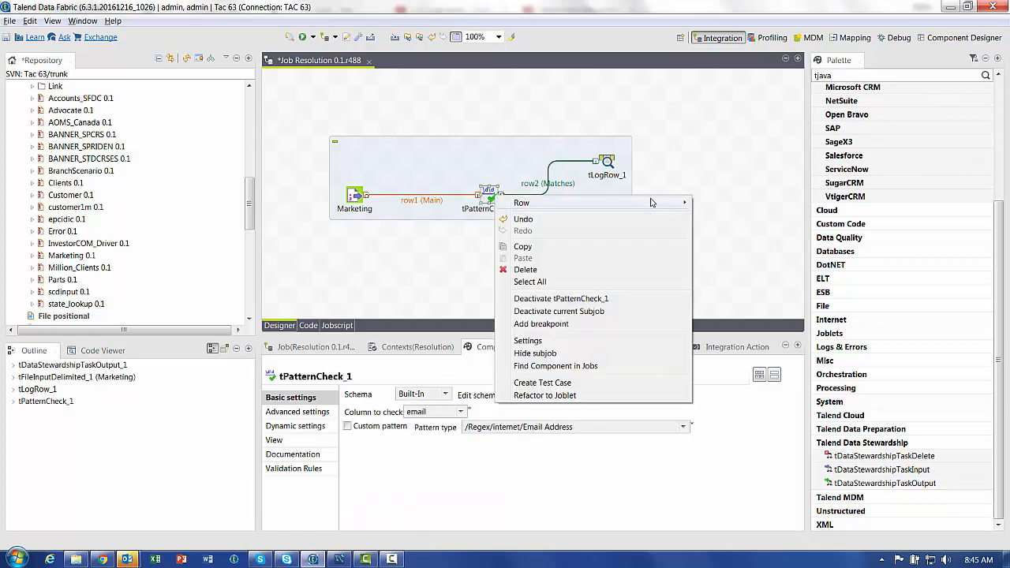
mouse_move(676, 203)
click(738, 202)
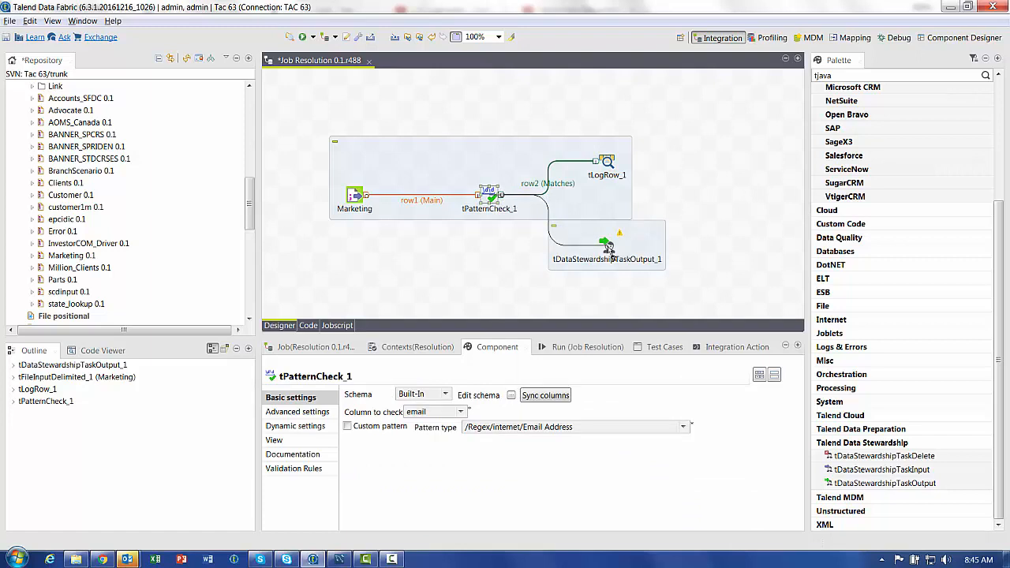
click(605, 246)
click(608, 249)
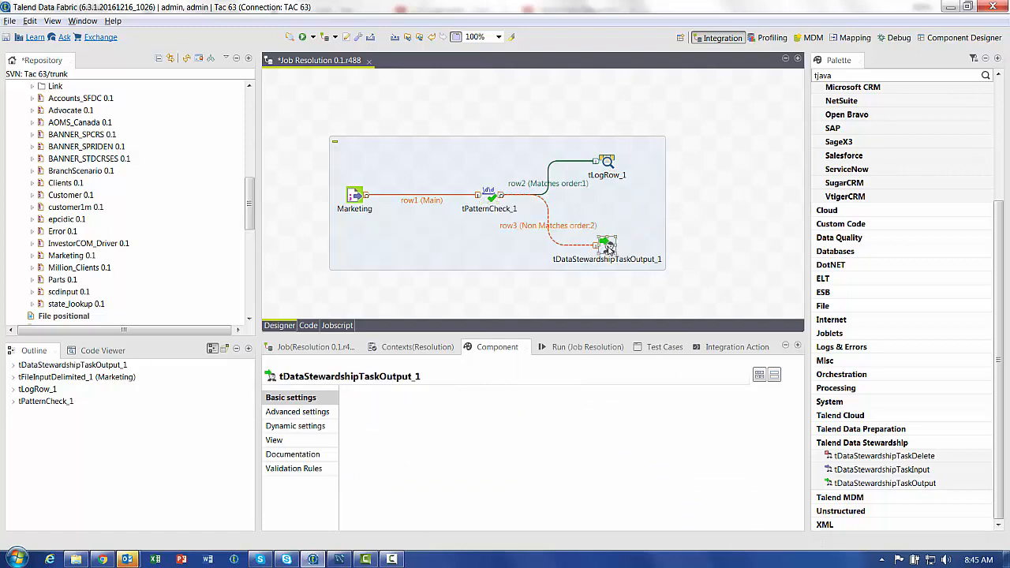
Correct the server URL port to 19999 and enter the stewardship username and password
key(Right)
key(Right)
text(9)
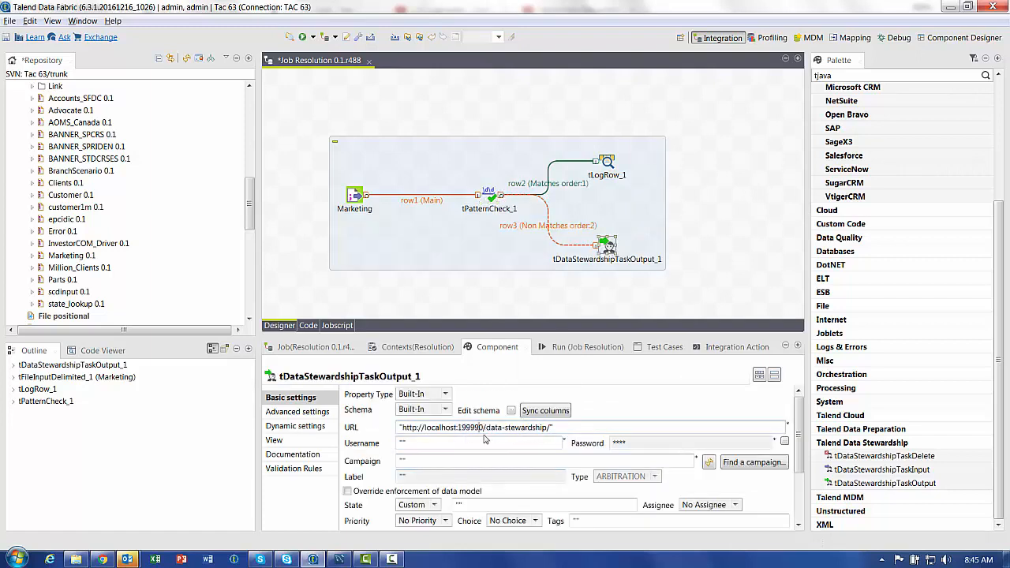
key(Delete)
click(403, 443)
text(adin)
key(BackSpace)
key(BackSpace)
text(min@company.com)
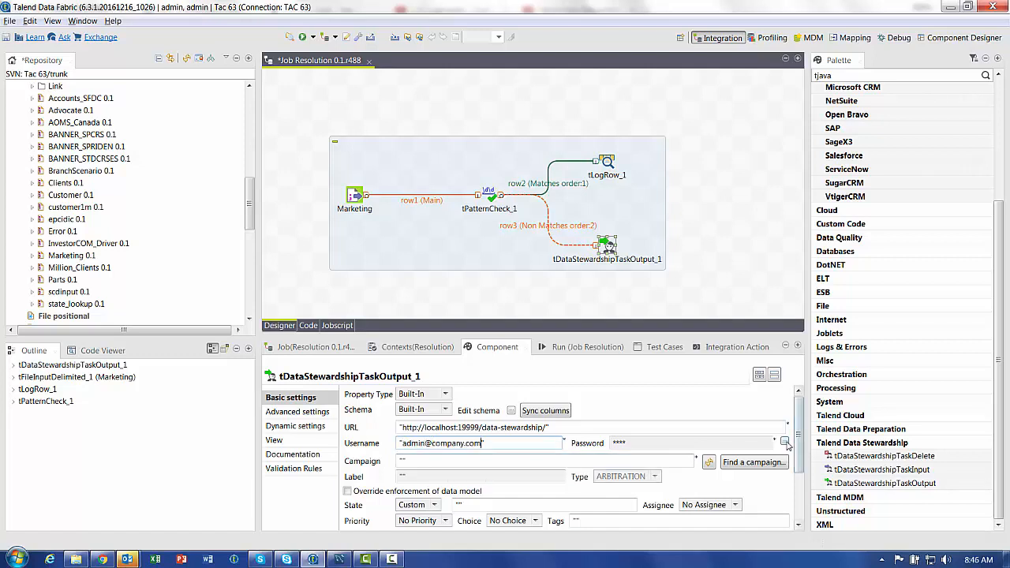
key(Tab)
text("admi)
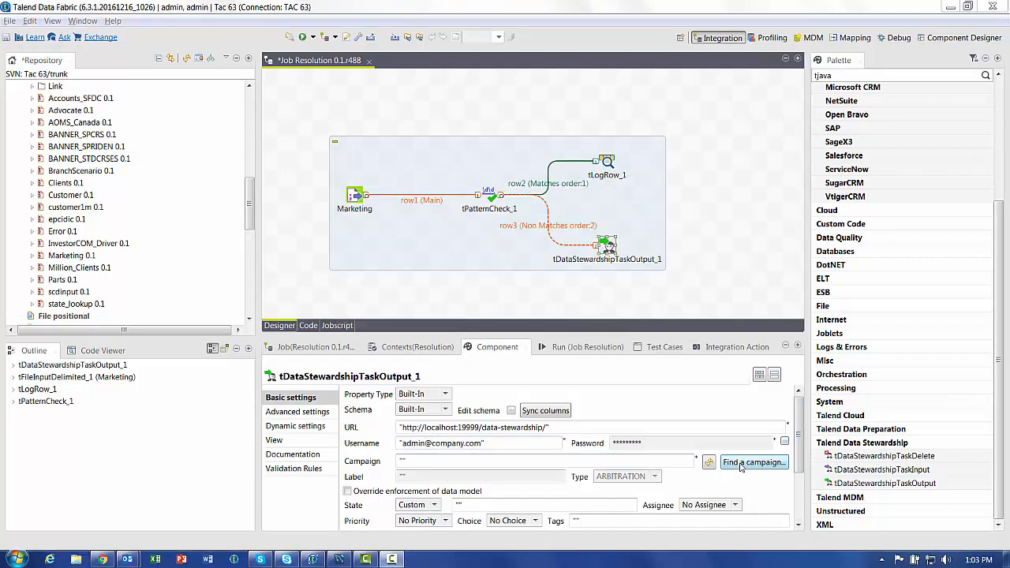
Select the Clean email address campaign as the task output's target
click(754, 462)
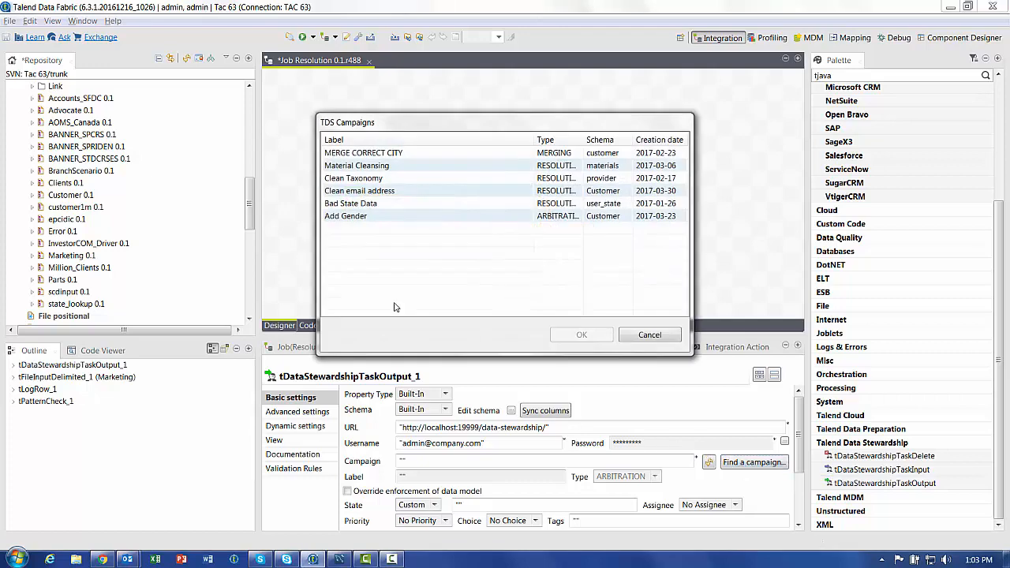
click(392, 190)
click(584, 334)
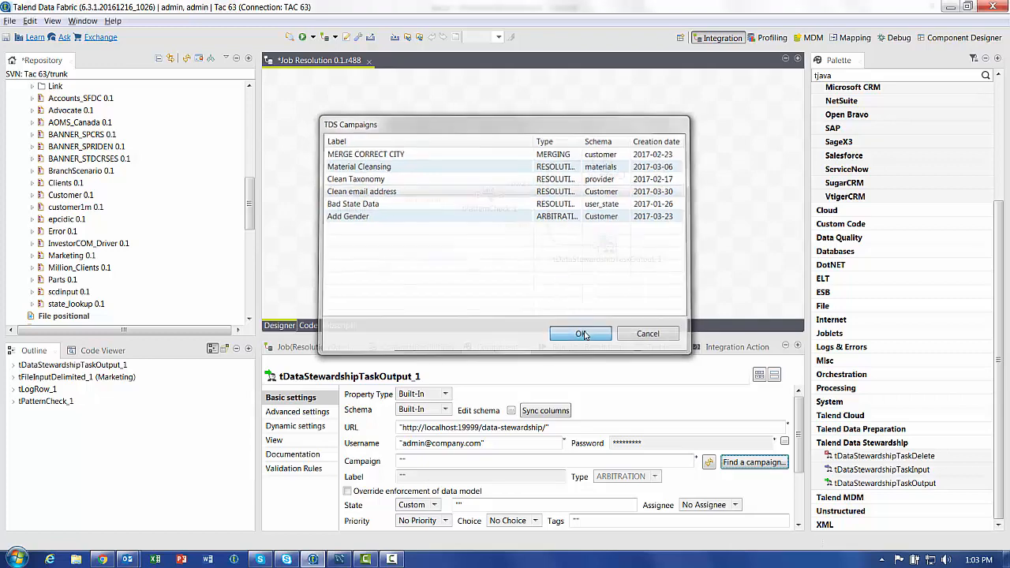
scroll(543, 474, down, 1)
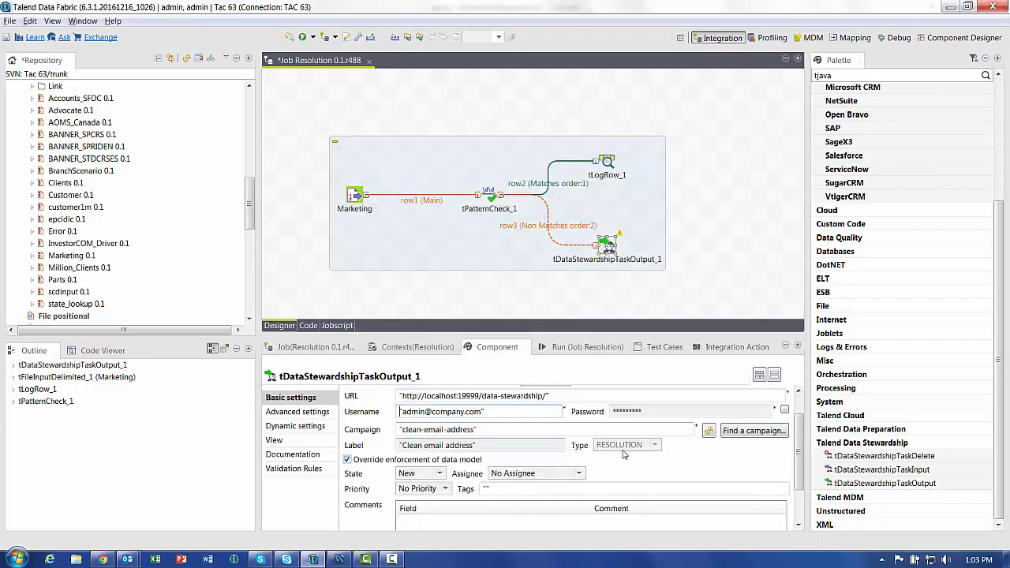
scroll(505, 457, down, 1)
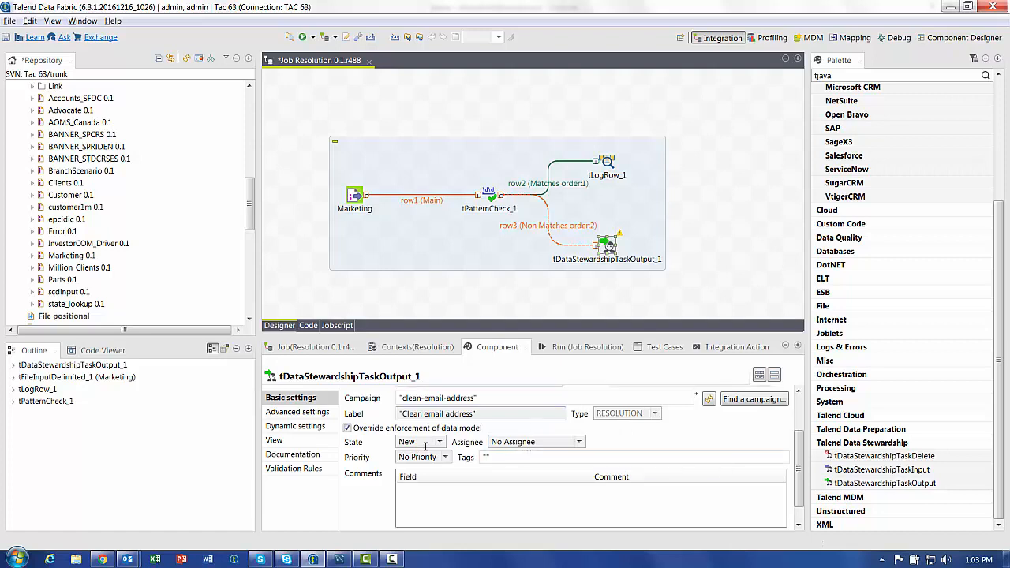
Assign new tasks to the admin account, keep state New, and run the job
click(526, 443)
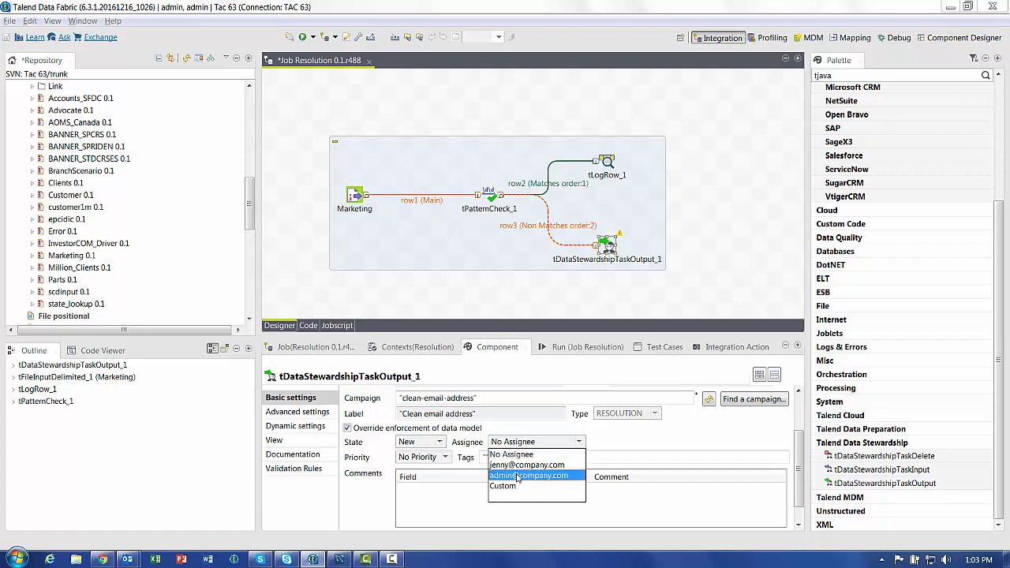
click(516, 476)
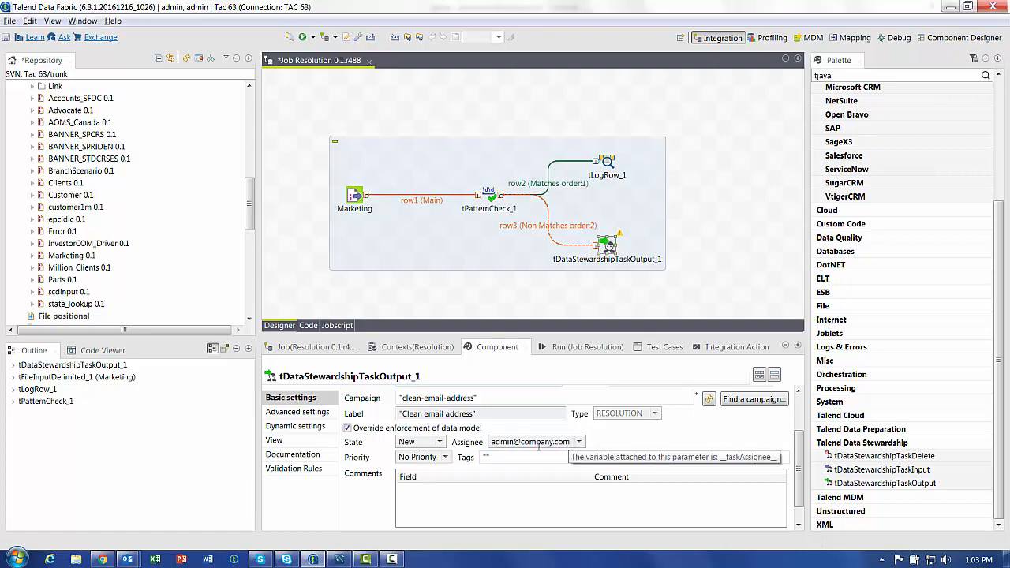
click(445, 459)
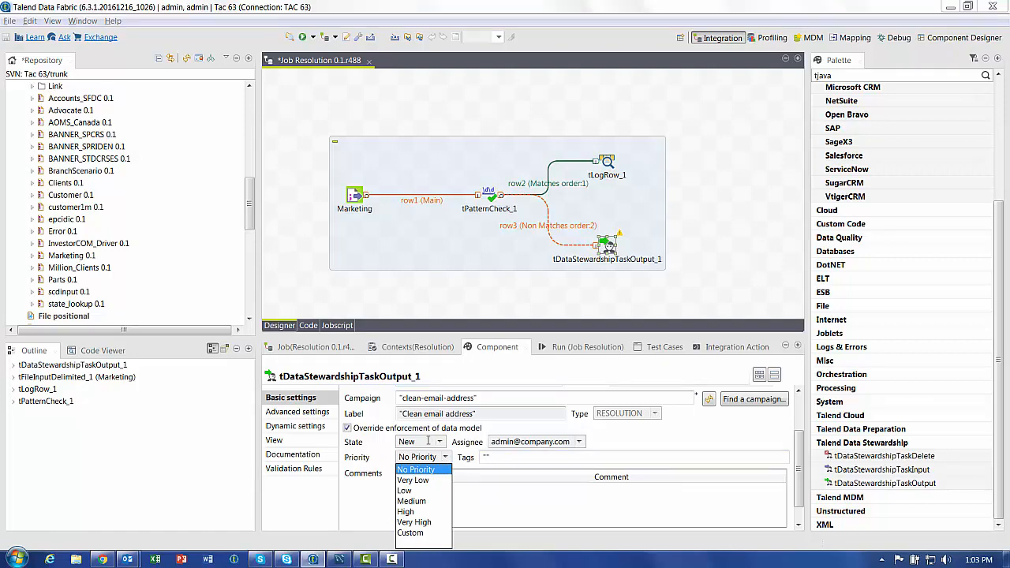
click(429, 442)
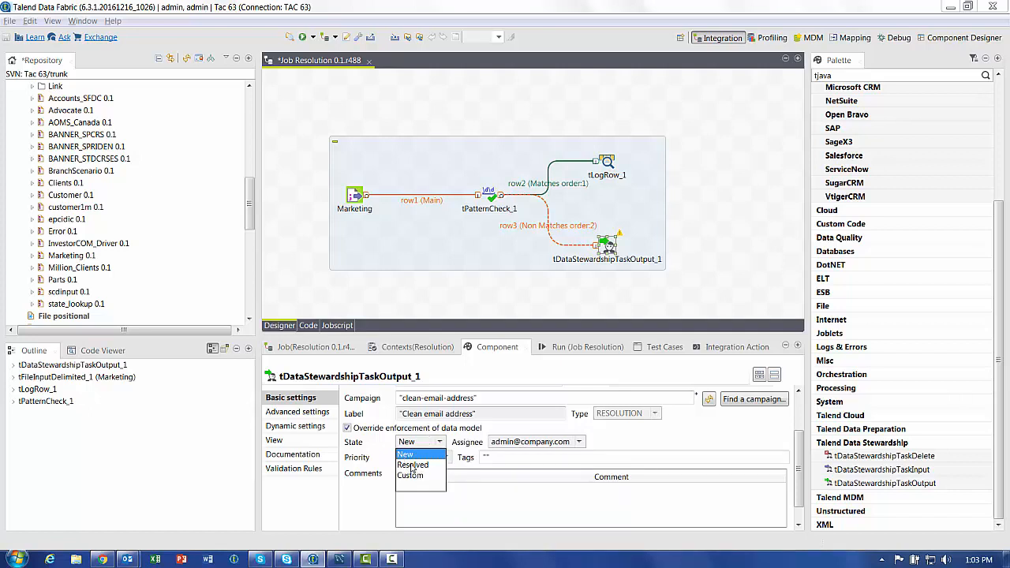
click(412, 458)
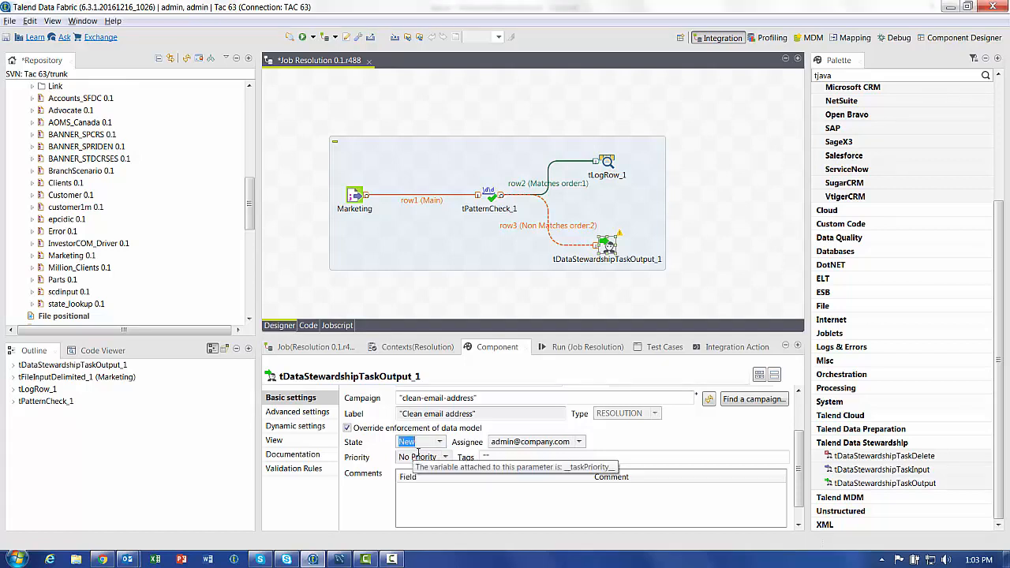
key(F6)
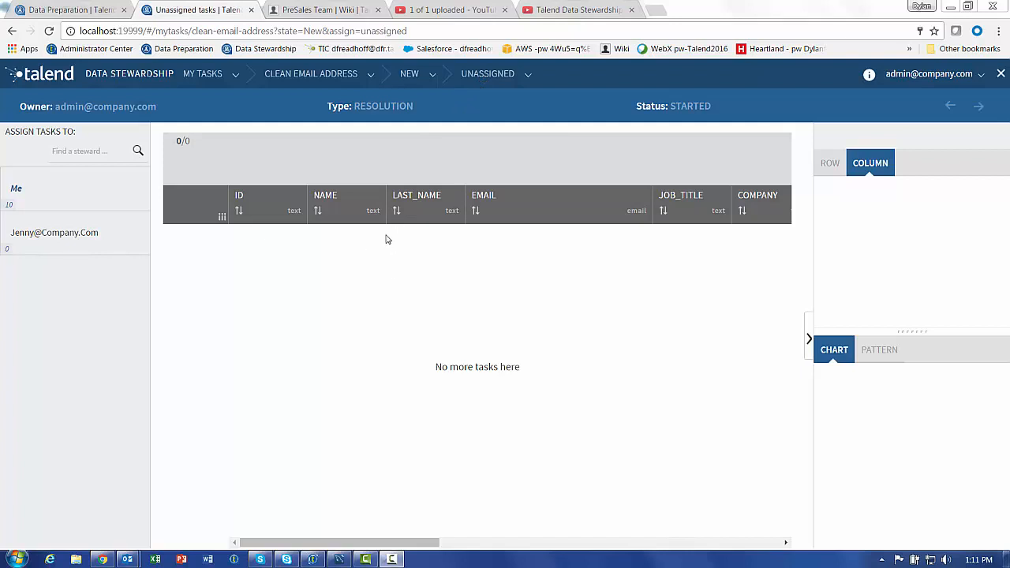
Switch the task list filter from Unassigned to Assigned to me
click(529, 73)
click(510, 110)
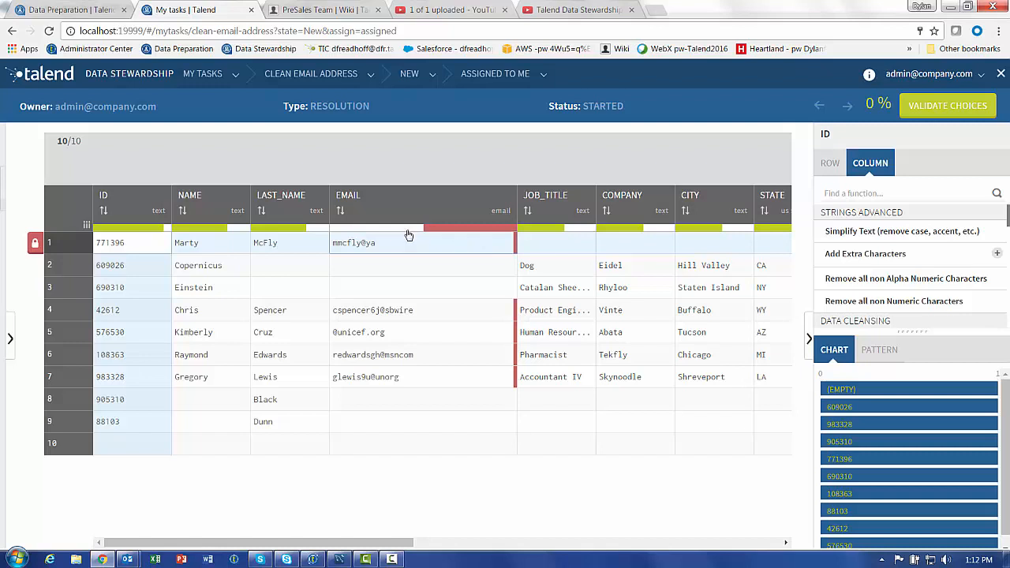
Filter to empty-EMAIL tasks, remove the five filtered tasks, then clear the filter
mouse_move(407, 234)
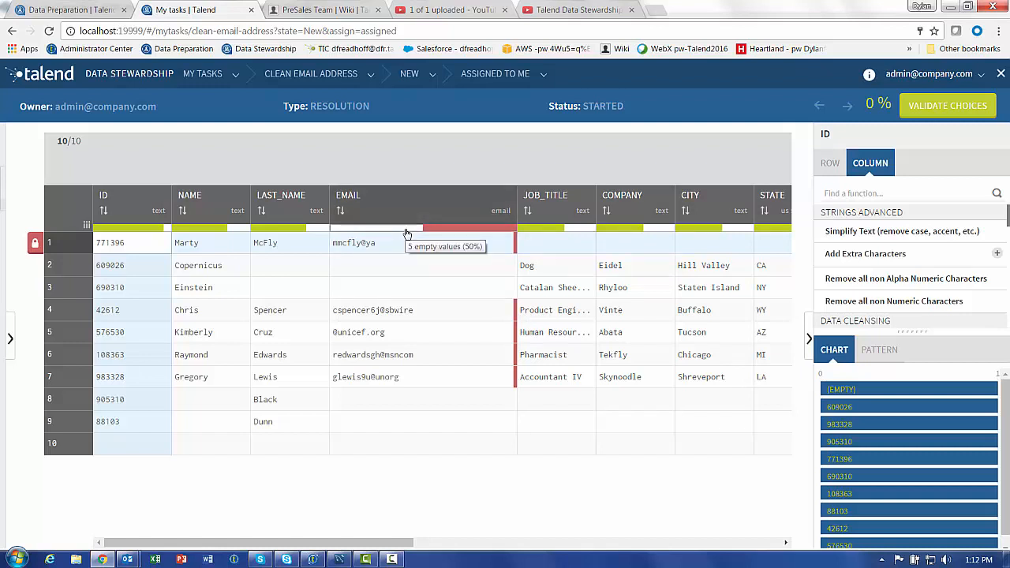
click(406, 234)
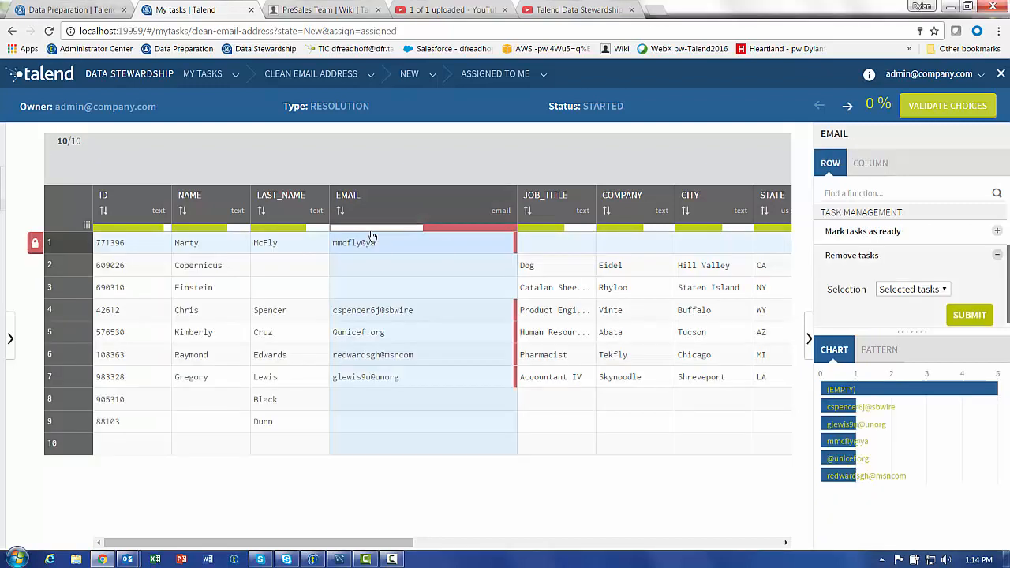
click(371, 236)
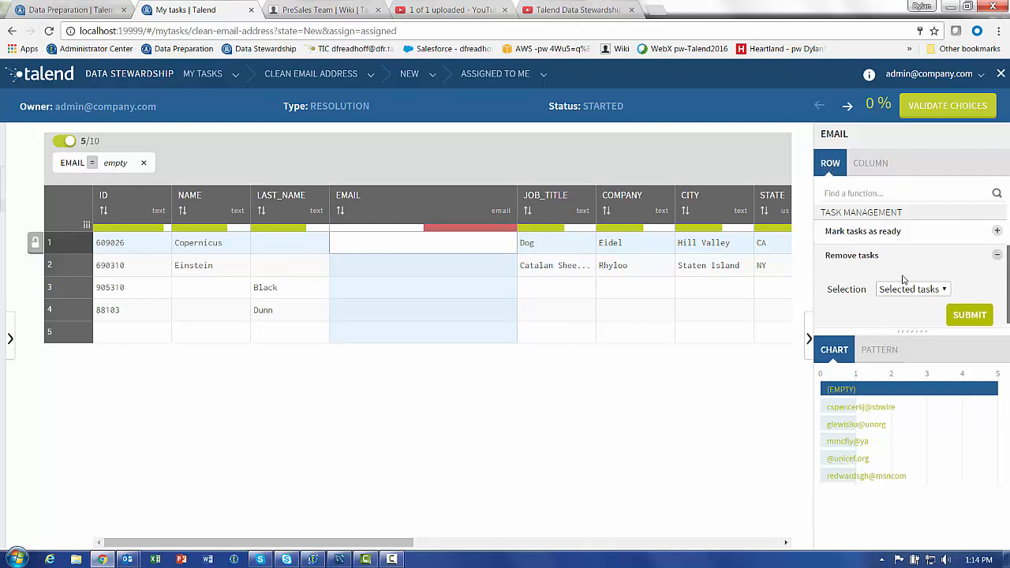
click(937, 290)
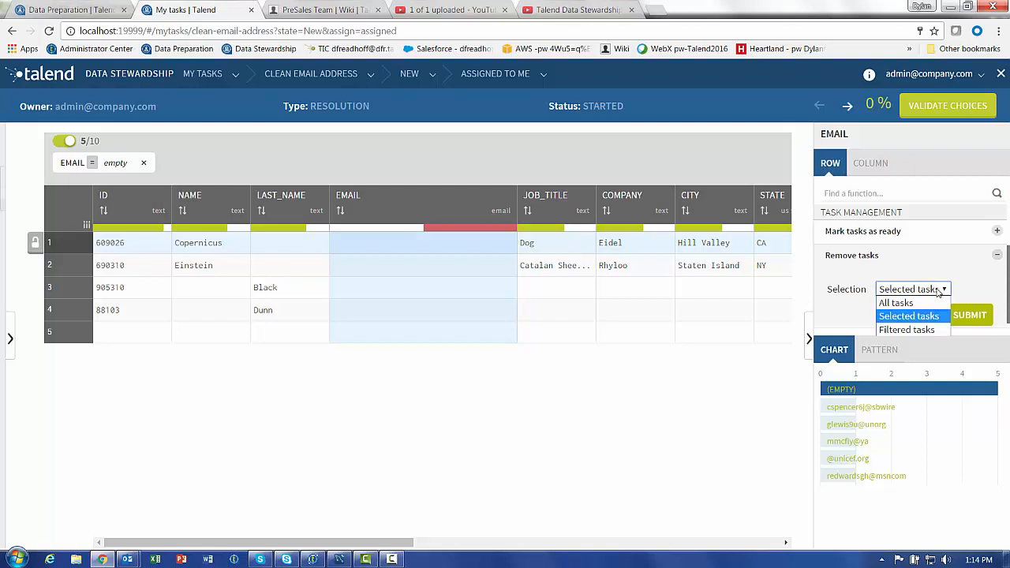
click(907, 330)
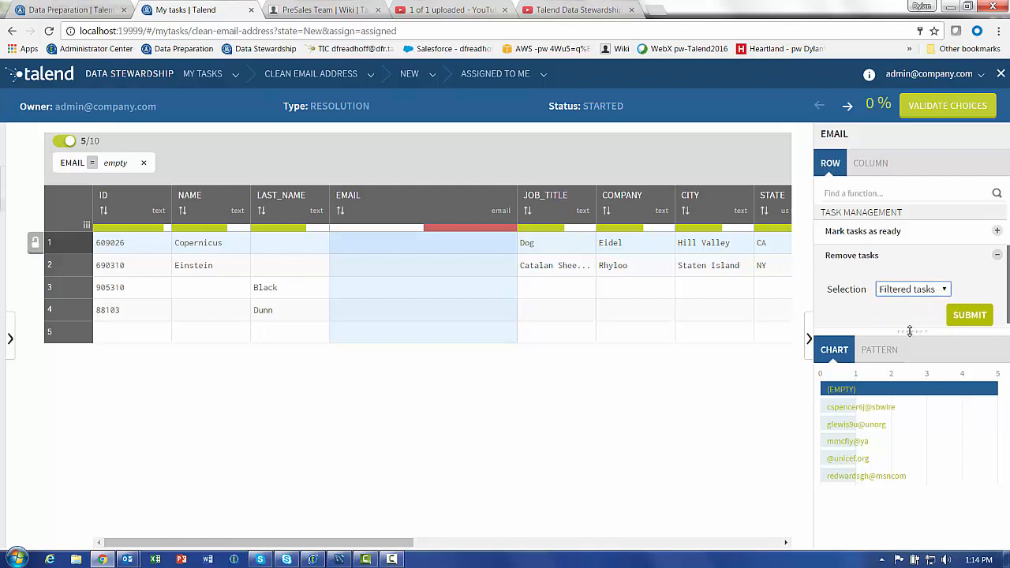
click(969, 315)
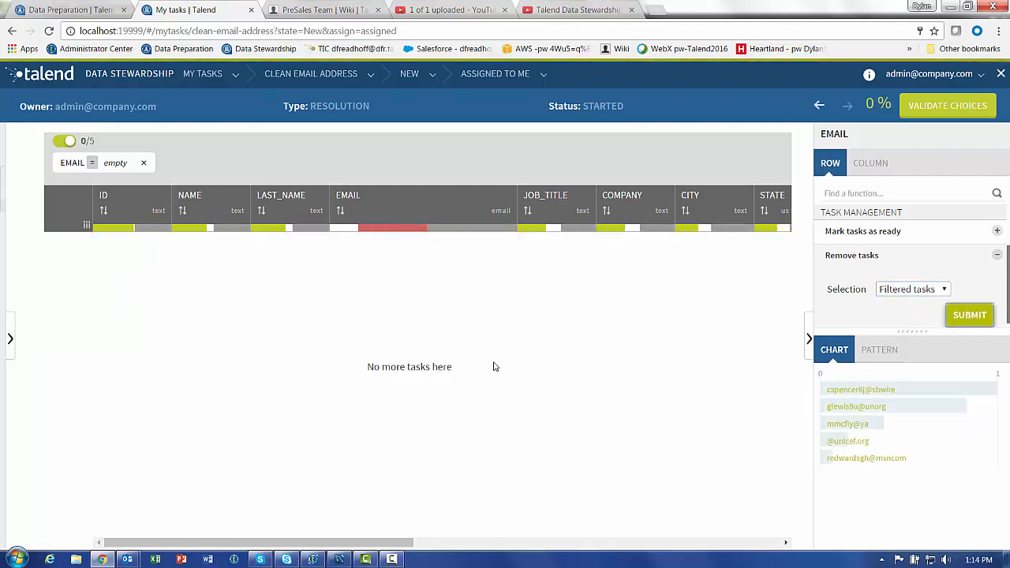
click(143, 162)
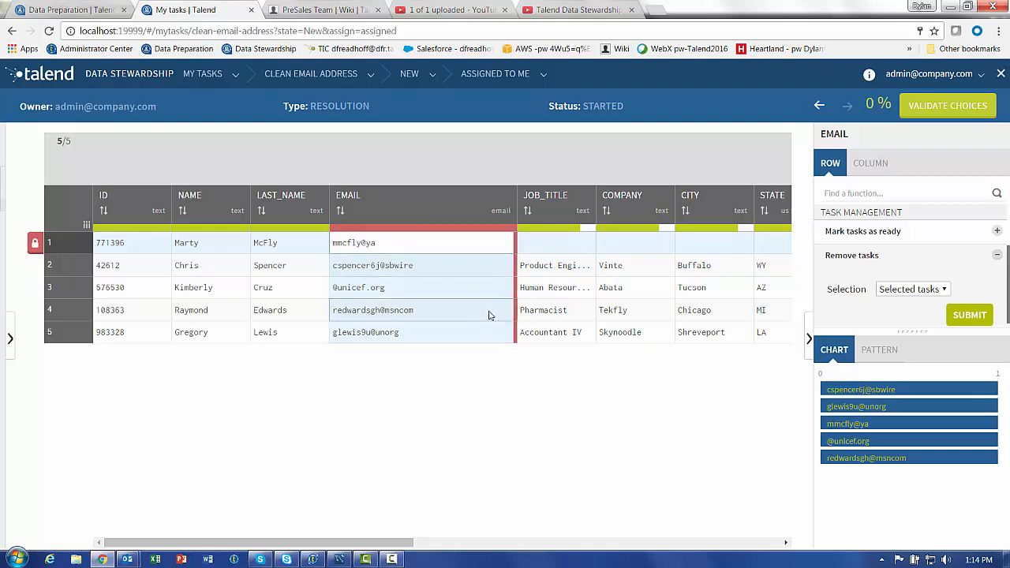
Complete row 1's truncated email to a full yahoo.com address and validate that task
double_click(374, 247)
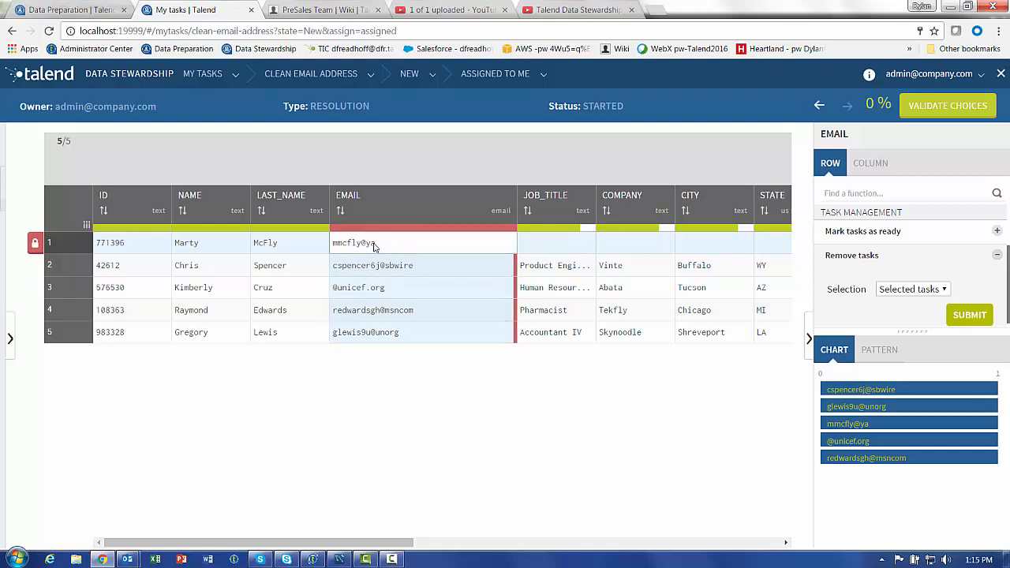
click(399, 244)
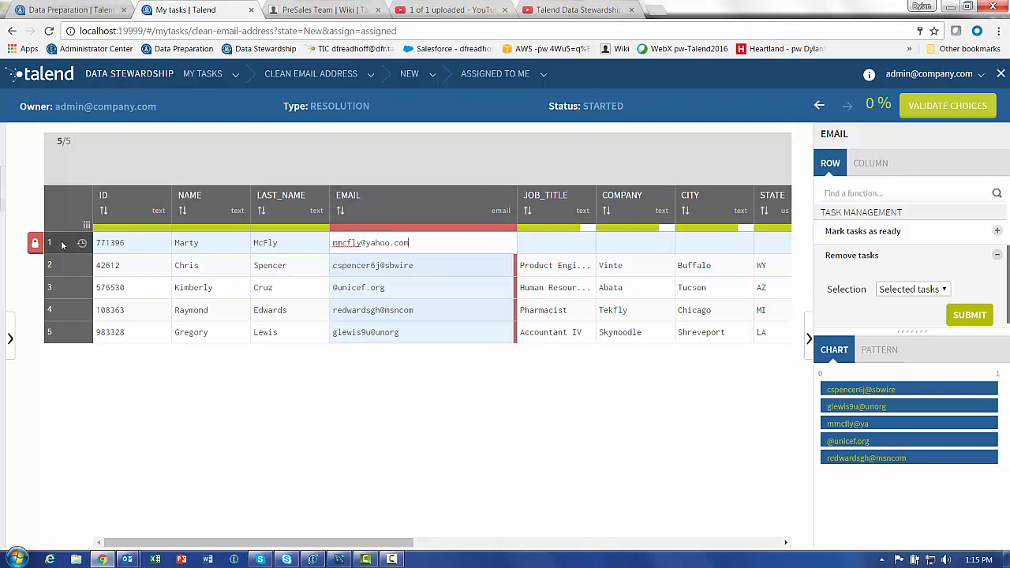
mouse_move(36, 244)
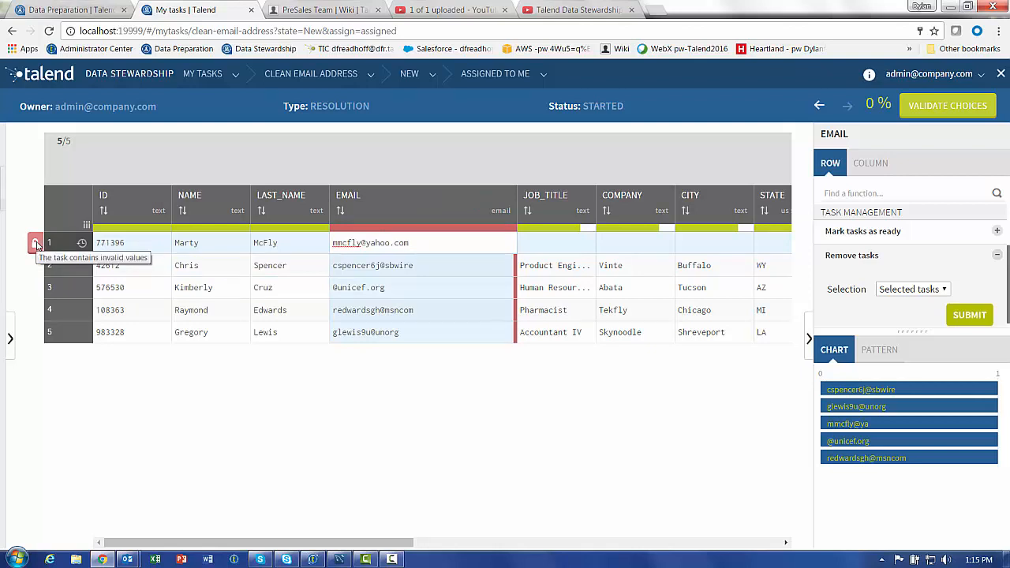
key(Return)
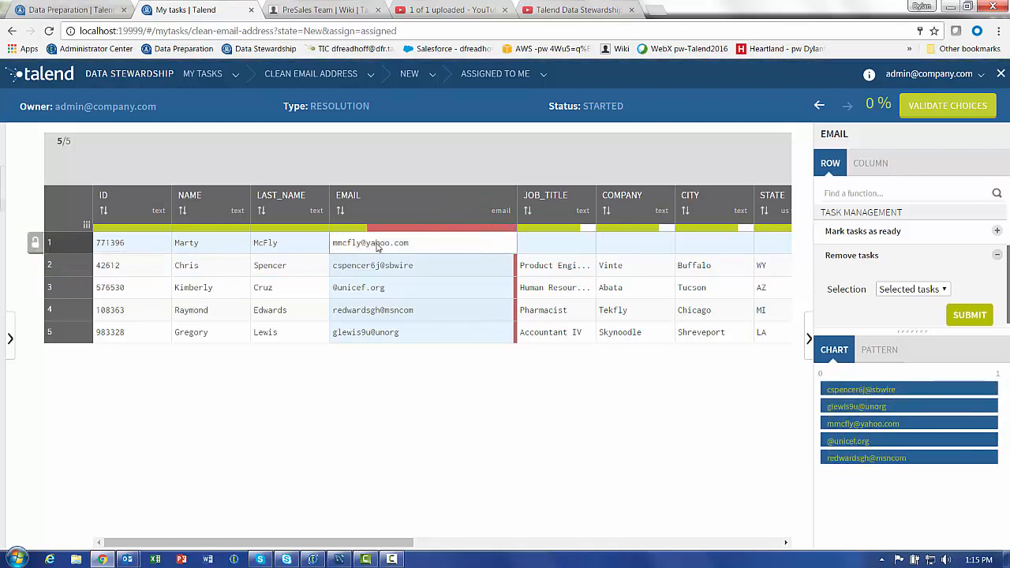
click(35, 243)
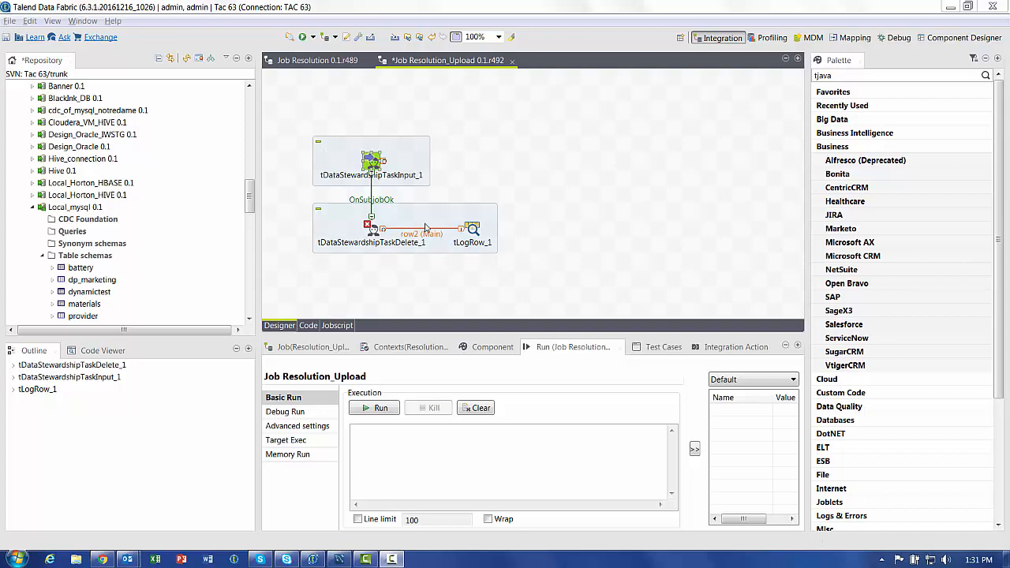
Point tDataStewardshipTaskDelete_1 at the clean-email-address campaign's Resolved tasks, then select tDataStewardshipTaskInput_1
click(494, 347)
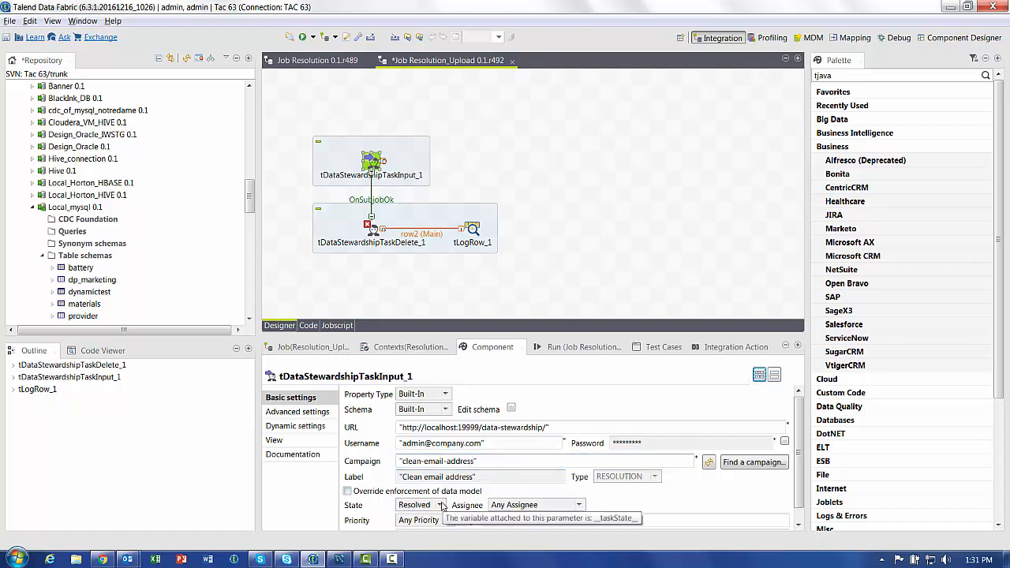
click(374, 235)
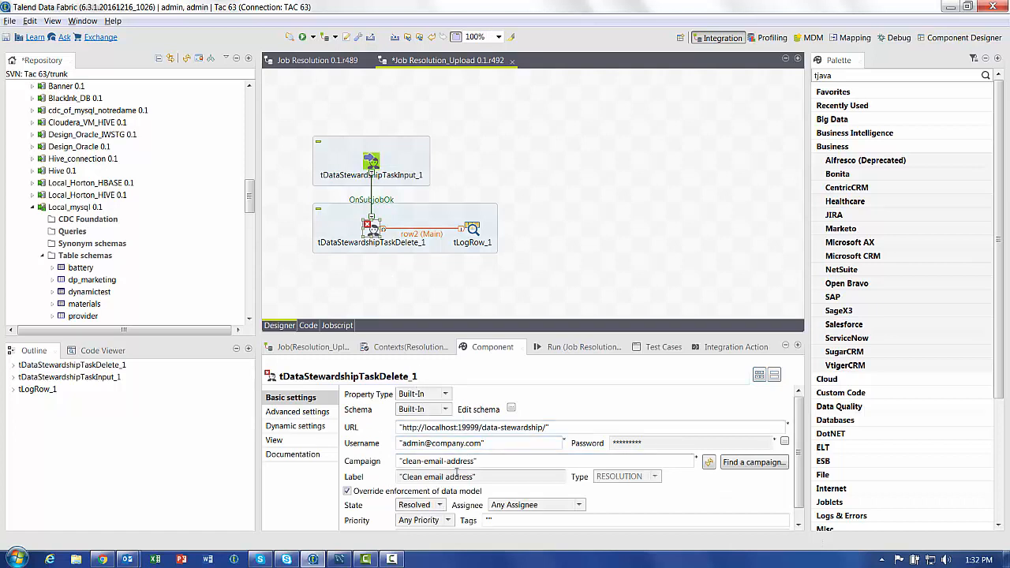
click(370, 162)
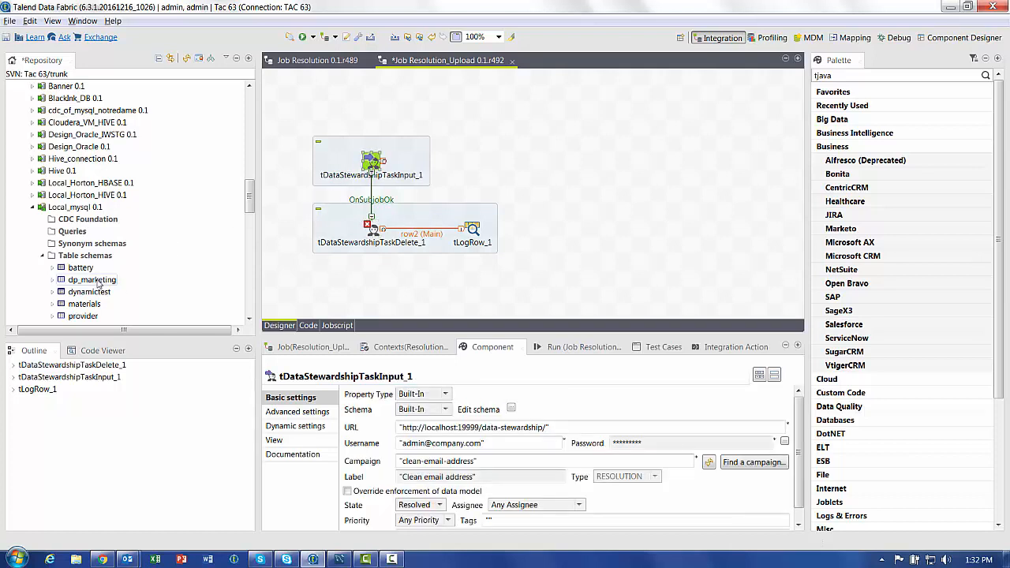
Create a tMysqlOutput component from the dp_marketing repository table
drag(86, 283, 540, 155)
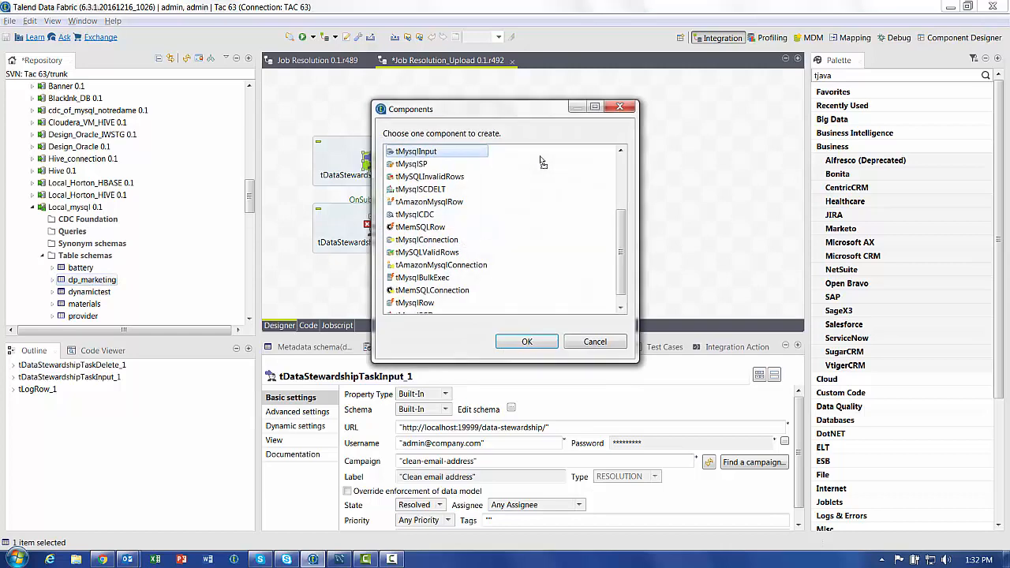
drag(618, 227, 617, 151)
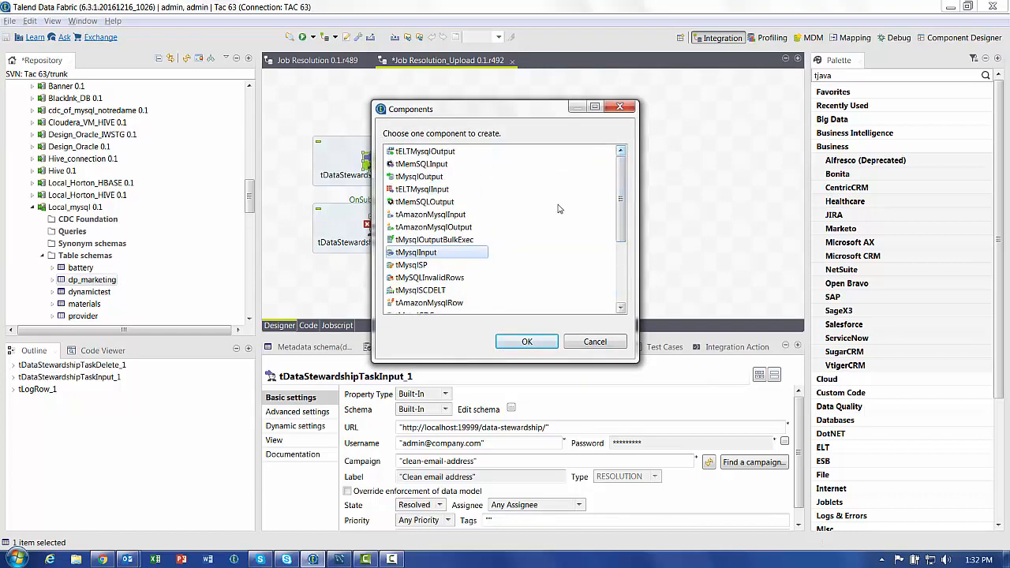
double_click(419, 176)
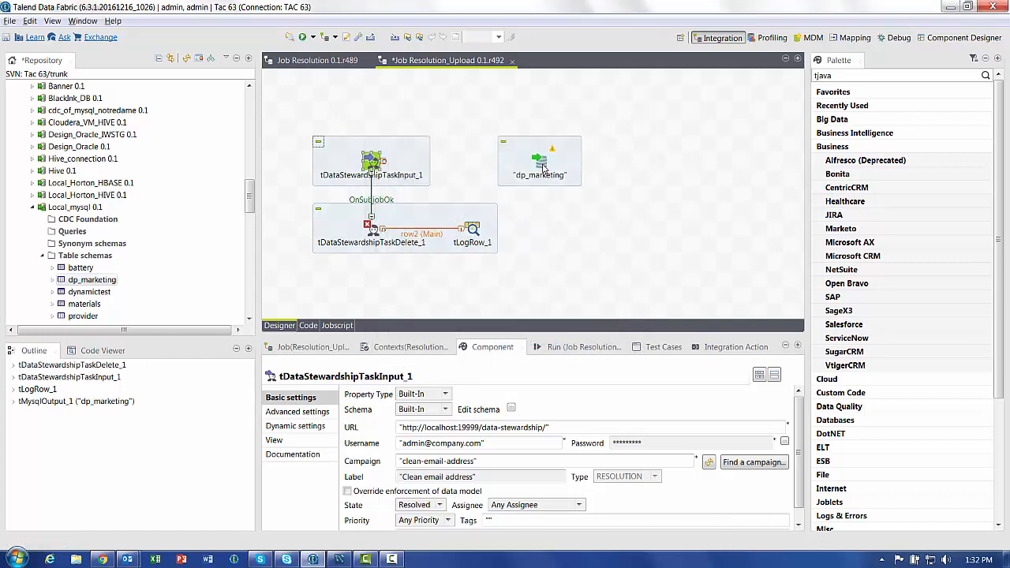
click(543, 167)
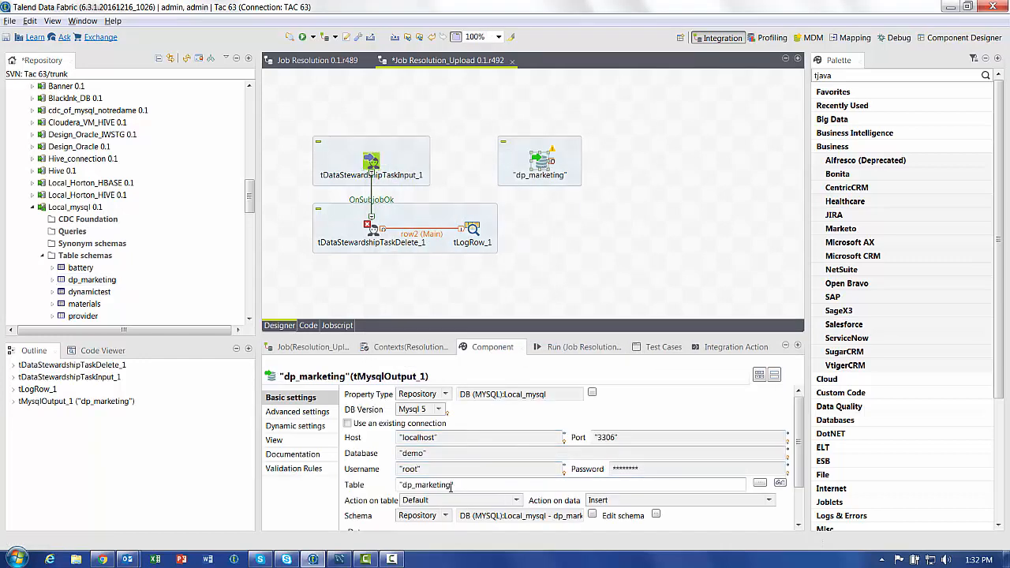
Rename the output table to "goodemail" and set Drop table if exists and create
drag(451, 487, 397, 488)
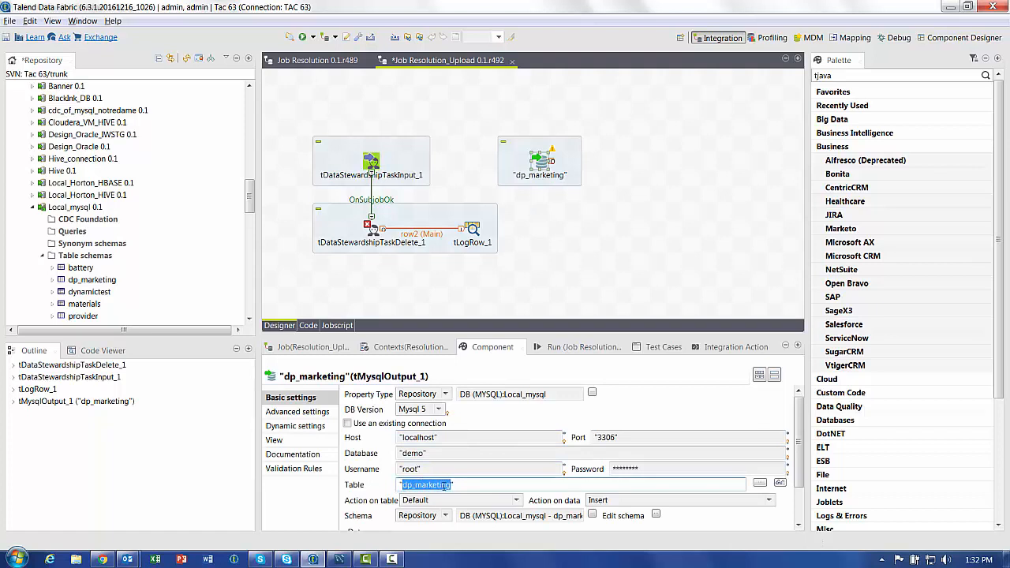
text(good)
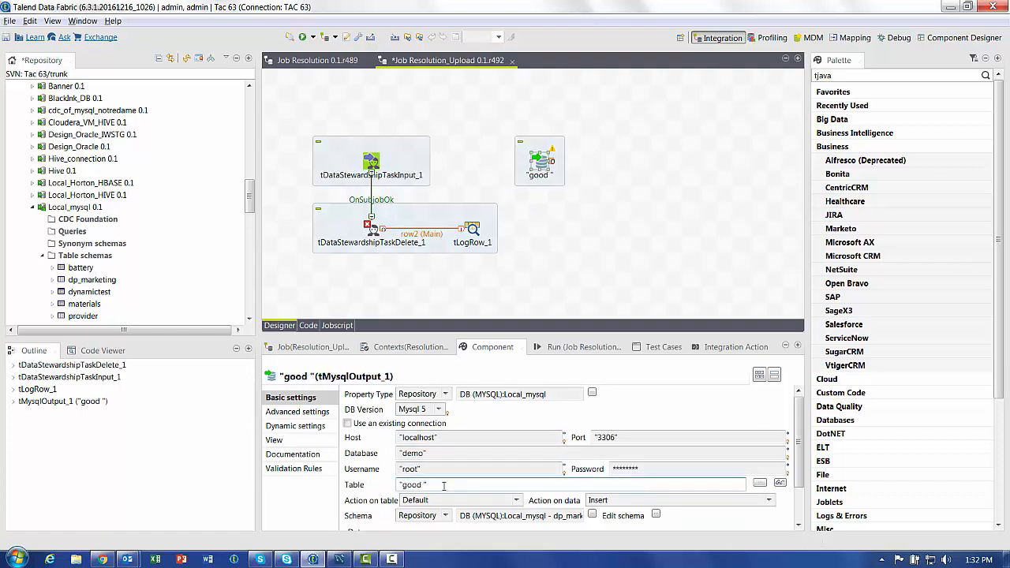
key(BackSpace)
text(email)
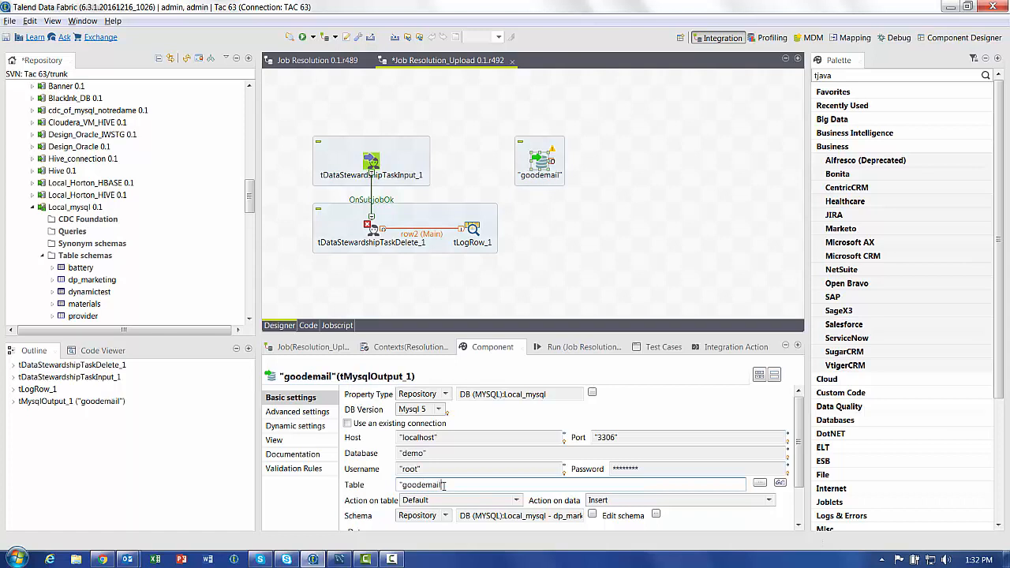
click(507, 501)
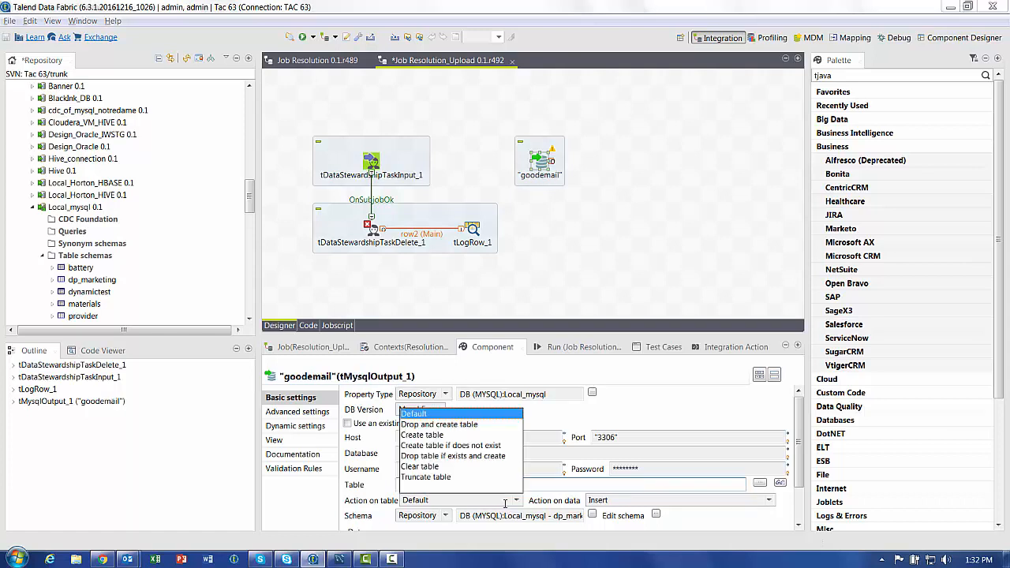
click(456, 457)
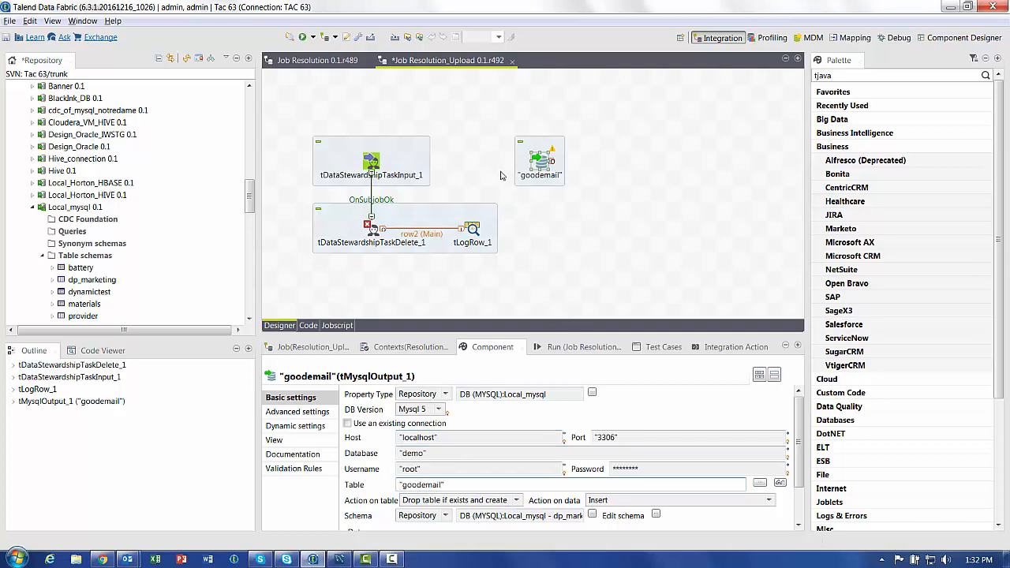
click(380, 167)
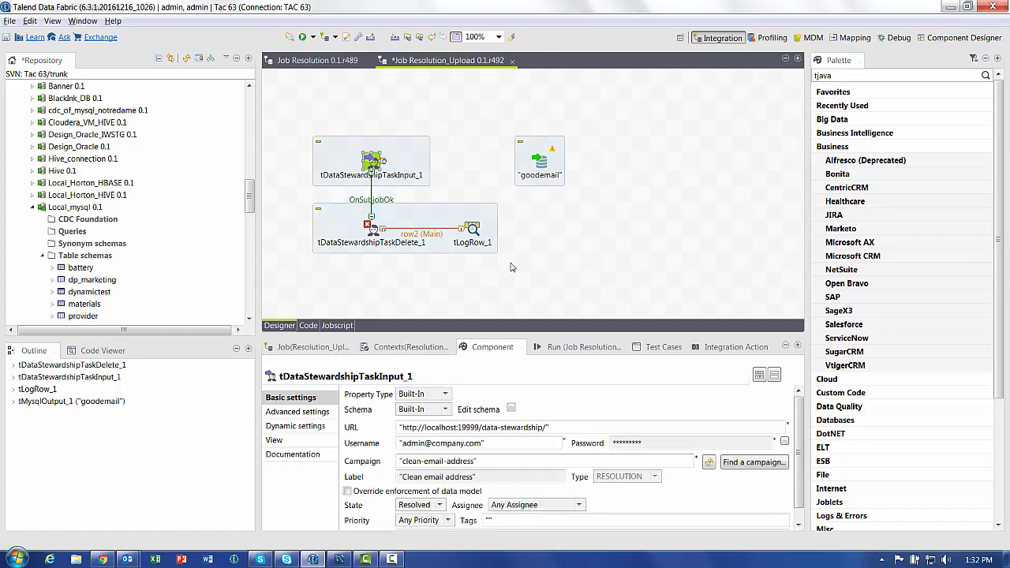
Add a tMap component and connect the task input's main rows into tMap_1
click(460, 156)
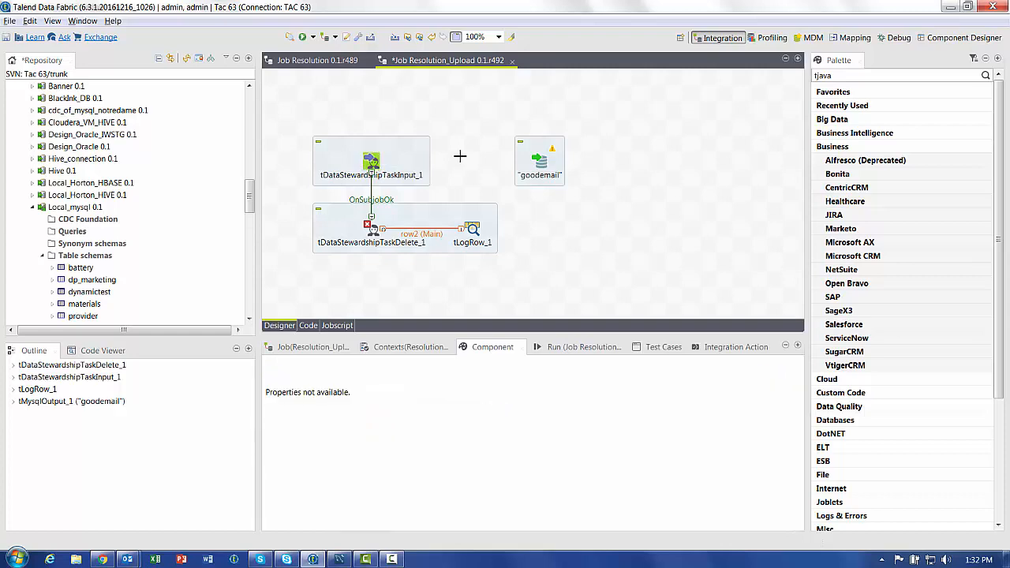
text(tmap)
key(Return)
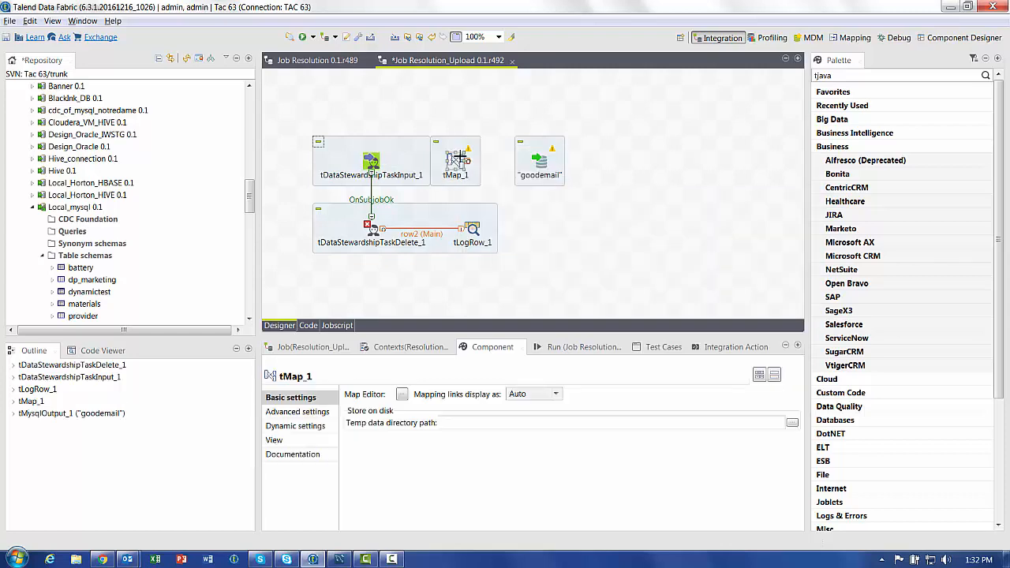
click(377, 160)
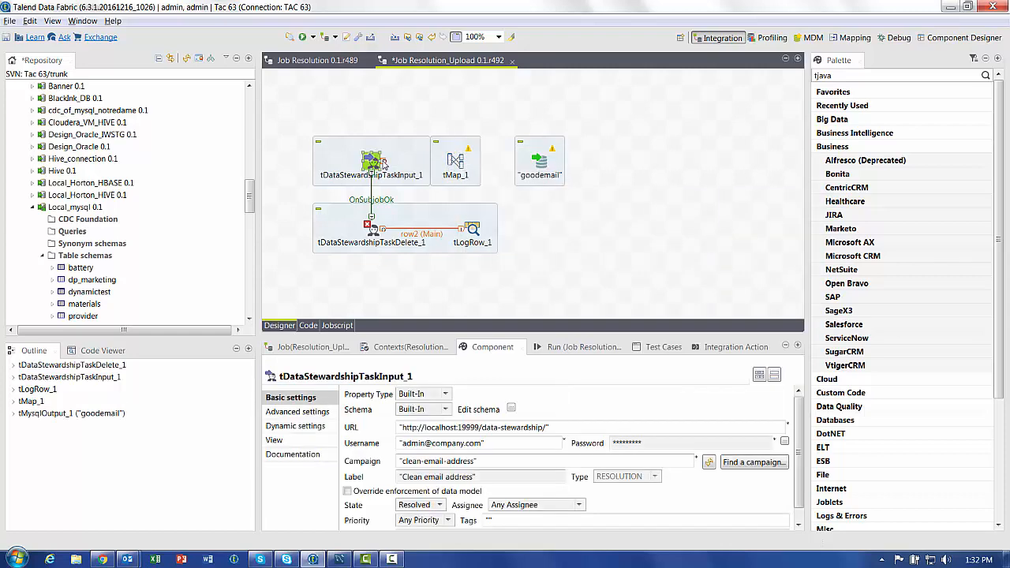
drag(384, 163, 456, 163)
Create a new tMap output named 'out' linked to goodemail, reusing goodemail's target schema
right_click(459, 164)
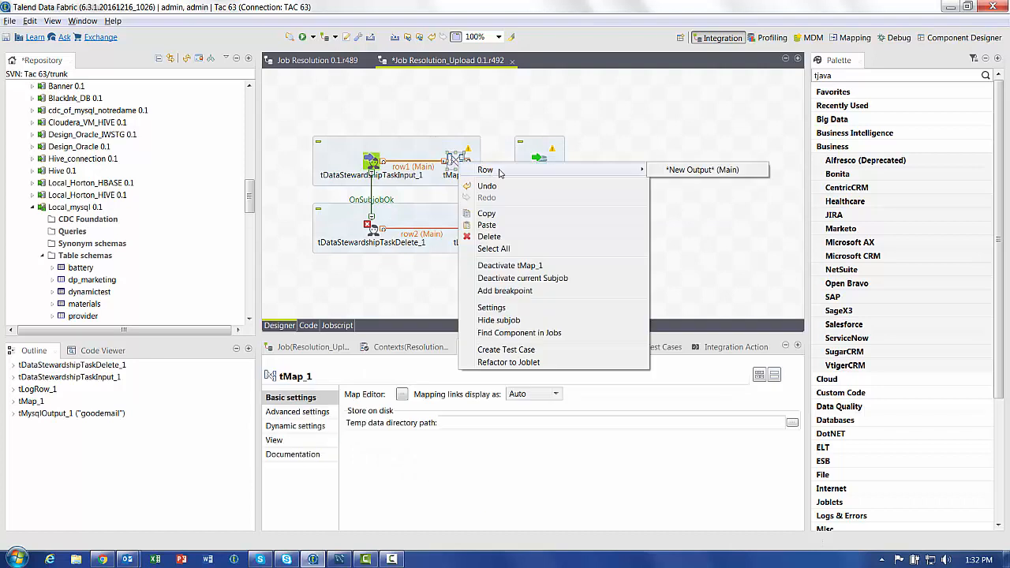
click(714, 169)
click(541, 166)
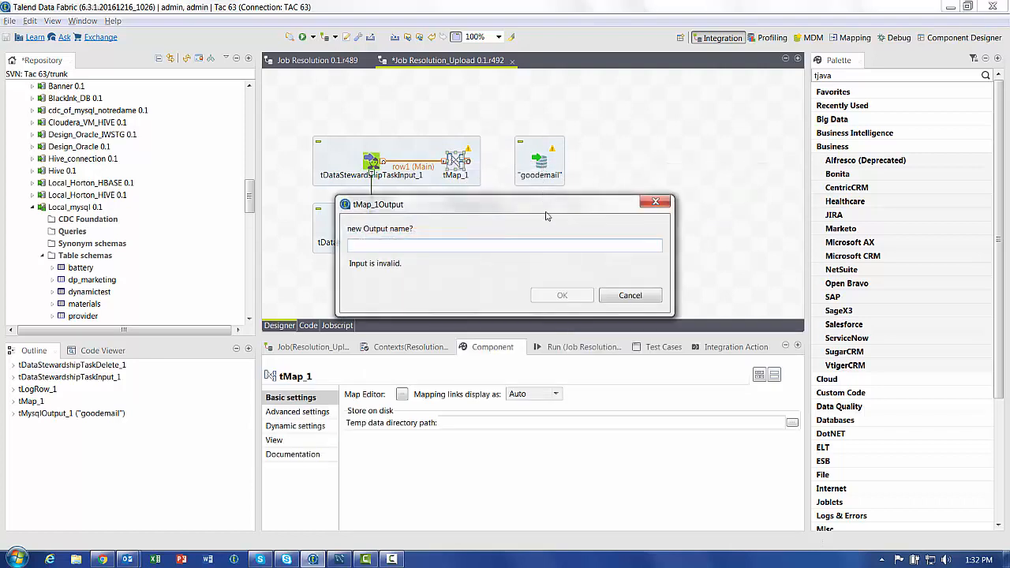
text(out1)
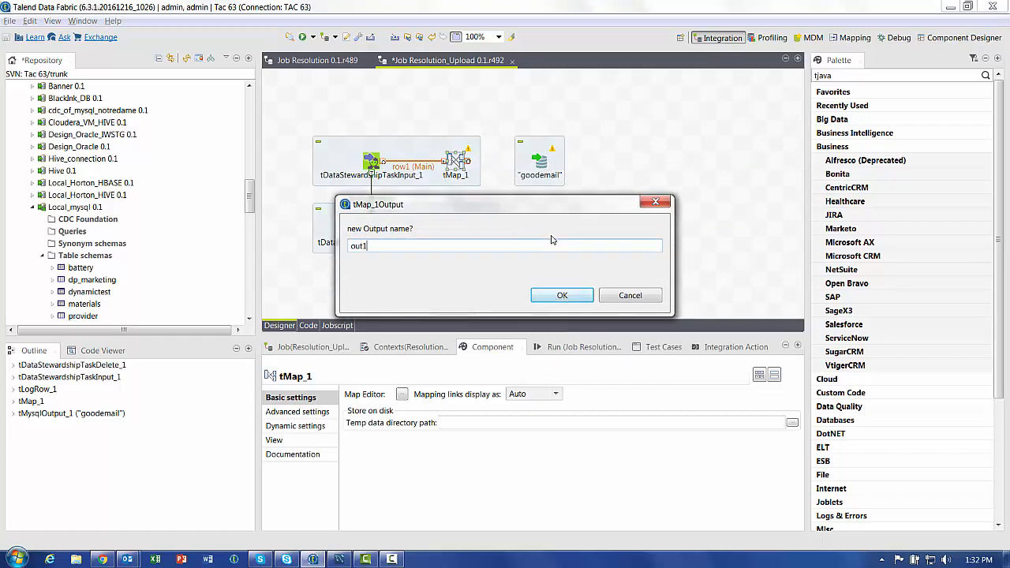
key(Return)
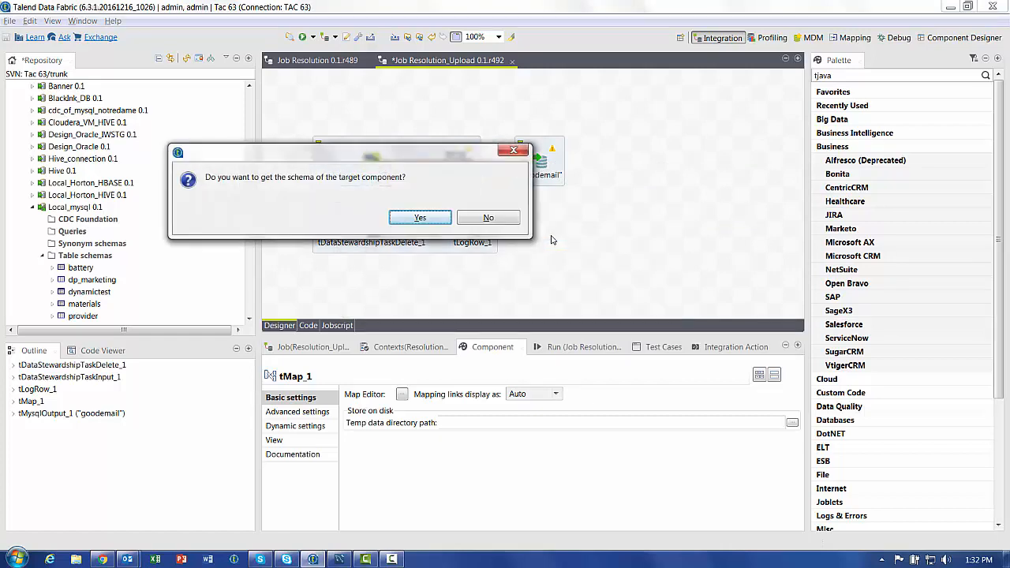
click(434, 218)
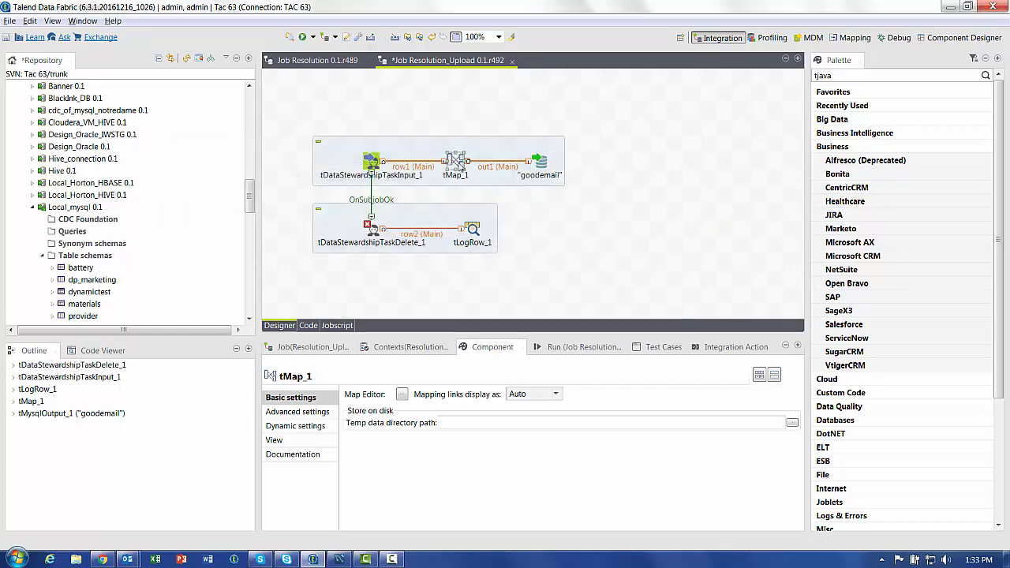
Auto-map row1's id through lead_score columns onto out1 in the mapping editor
double_click(455, 162)
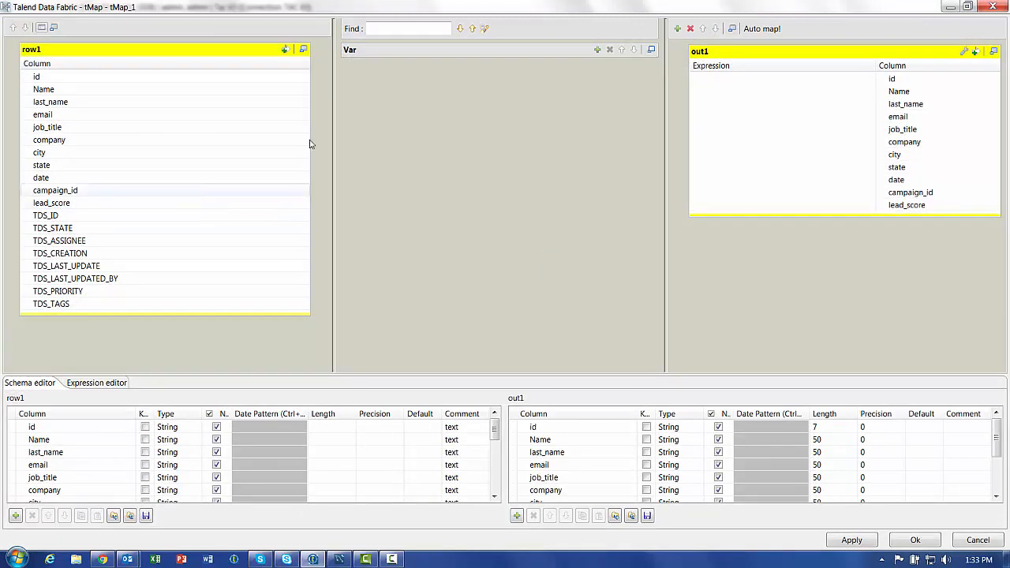
click(761, 29)
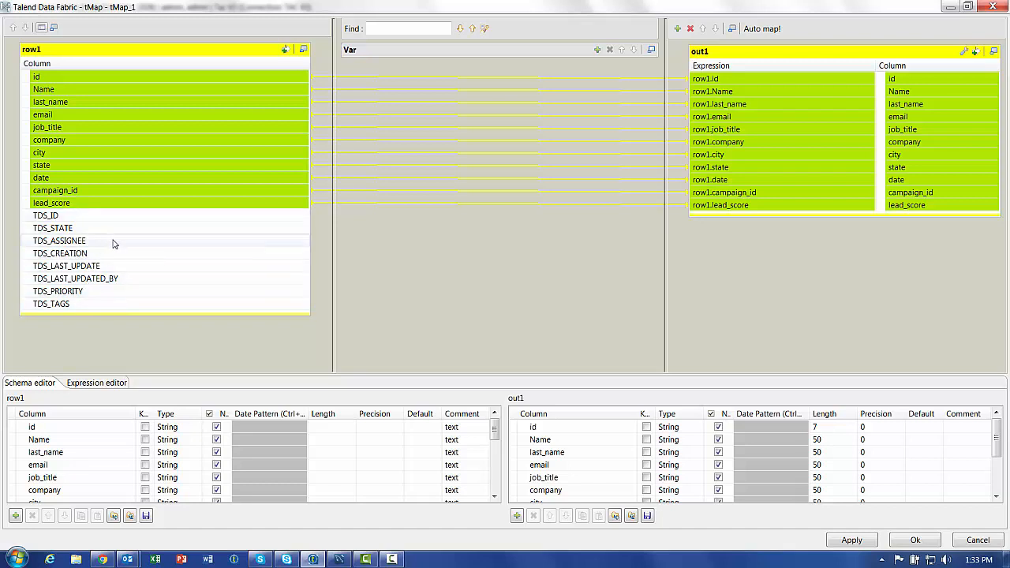
click(913, 541)
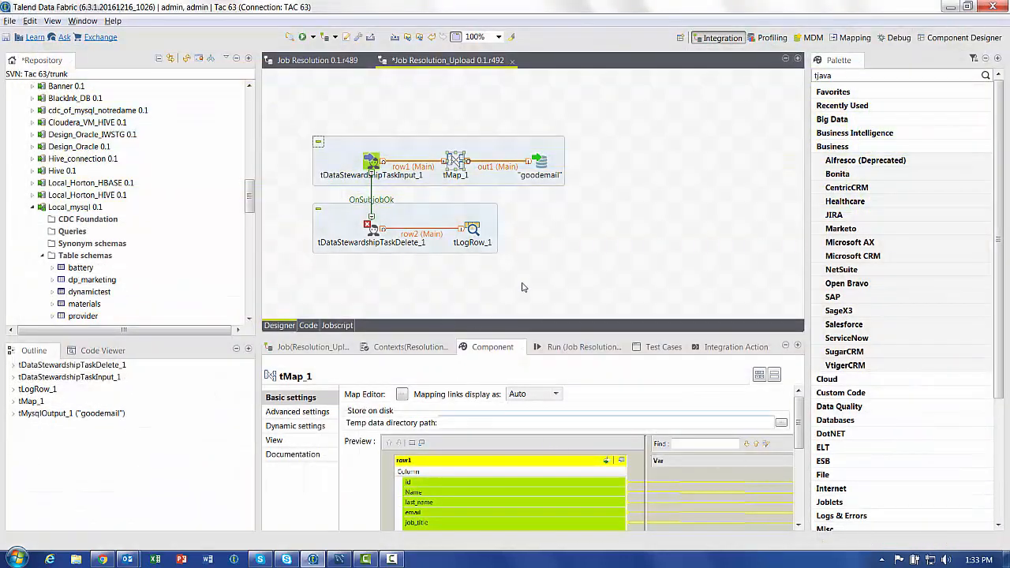
Run Resolution_Upload with F6, then Select Rows on goodemail in Workbench, showing 1 row
key(F6)
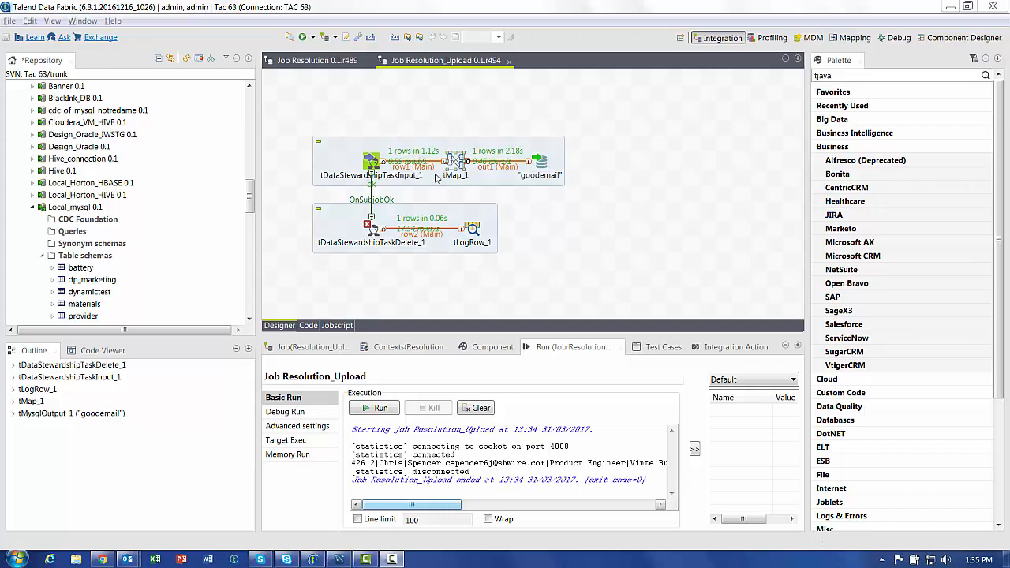
click(337, 560)
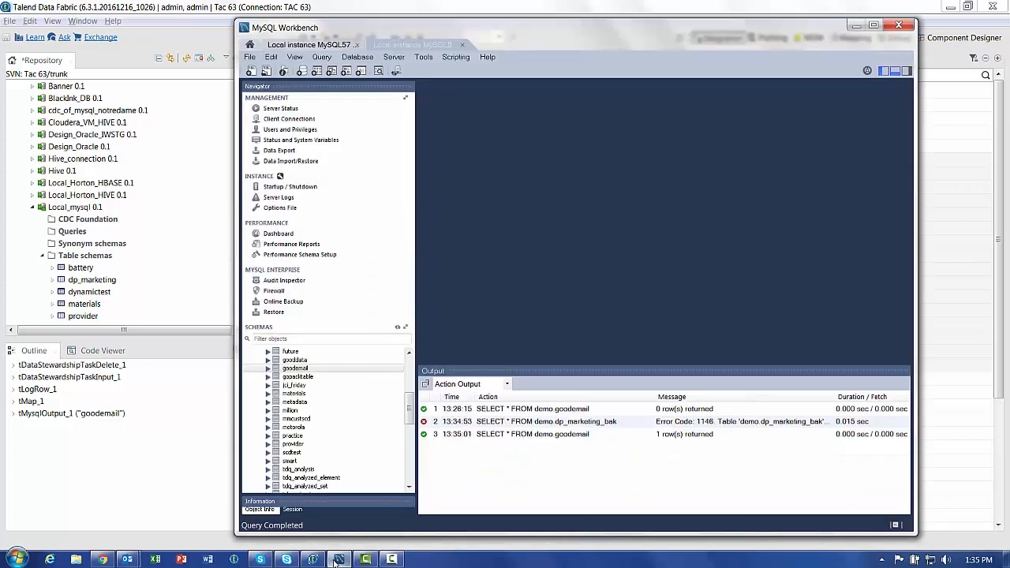
right_click(302, 369)
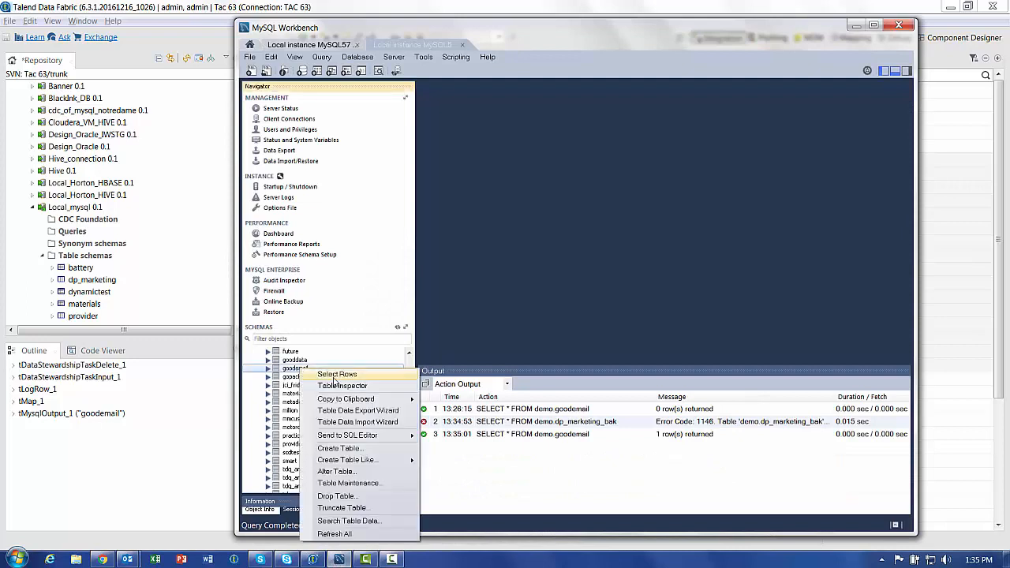
click(336, 374)
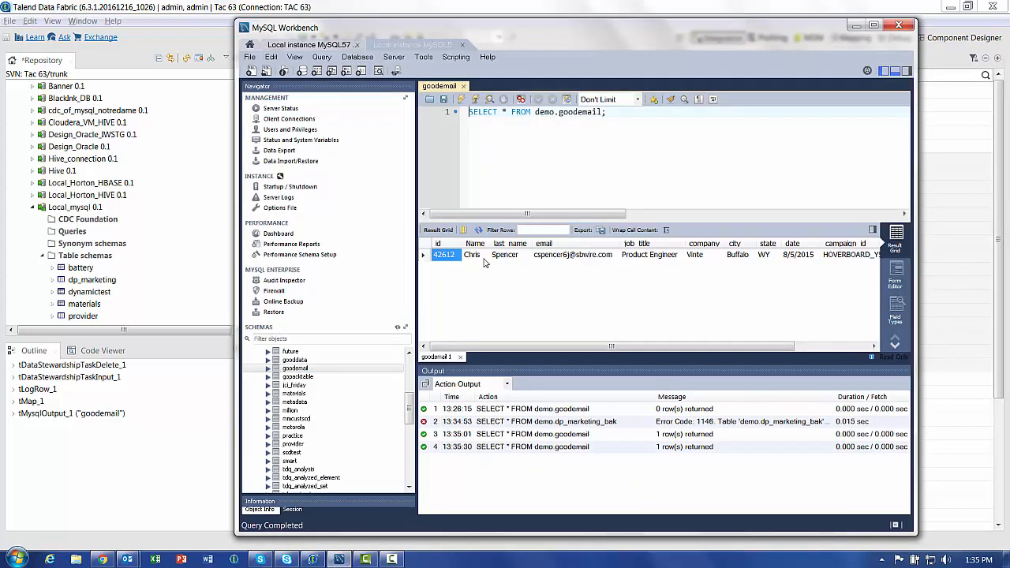